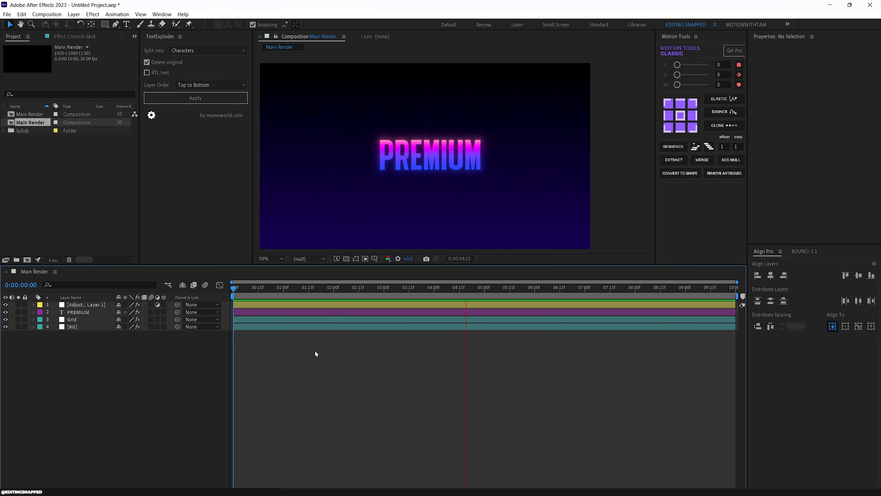
# - Start a new composition named Main Render with the Social Media Landscape HD 1920x1080 30 fps preset
pyautogui.press('space')
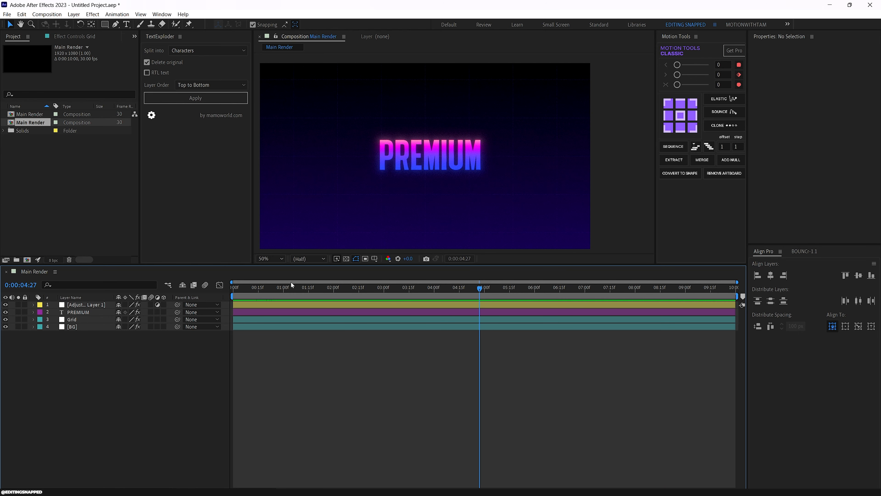
pyautogui.click(47, 14)
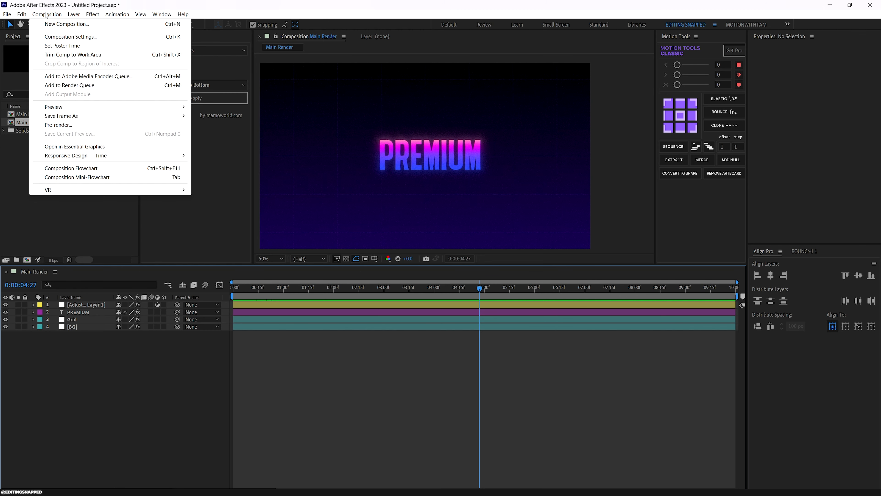
pyautogui.click(67, 24)
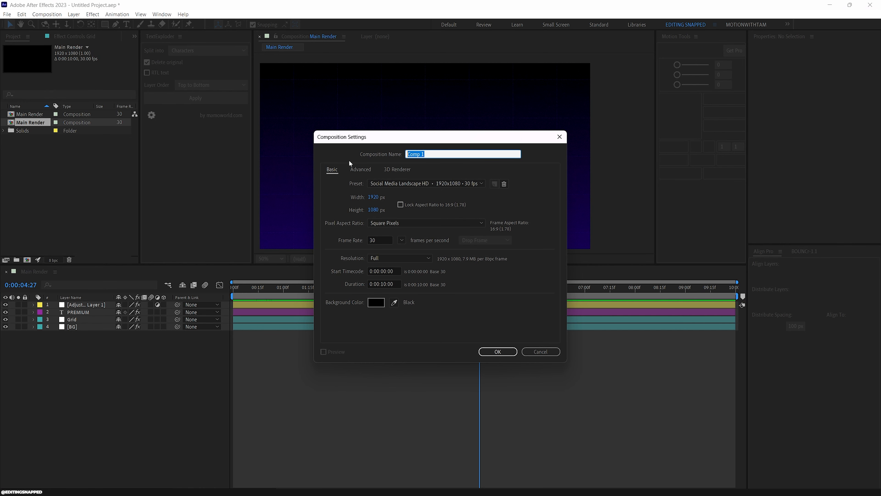
pyautogui.write('Main Rende')
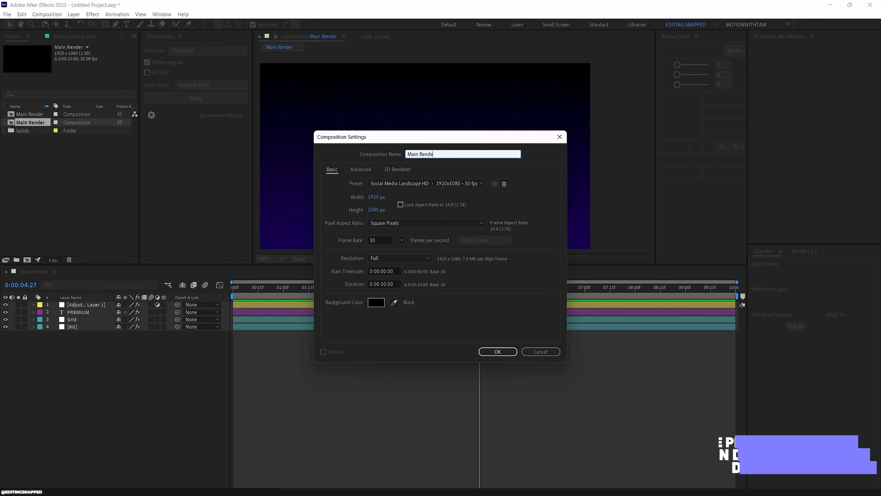
pyautogui.write('r')
pyautogui.click(400, 183)
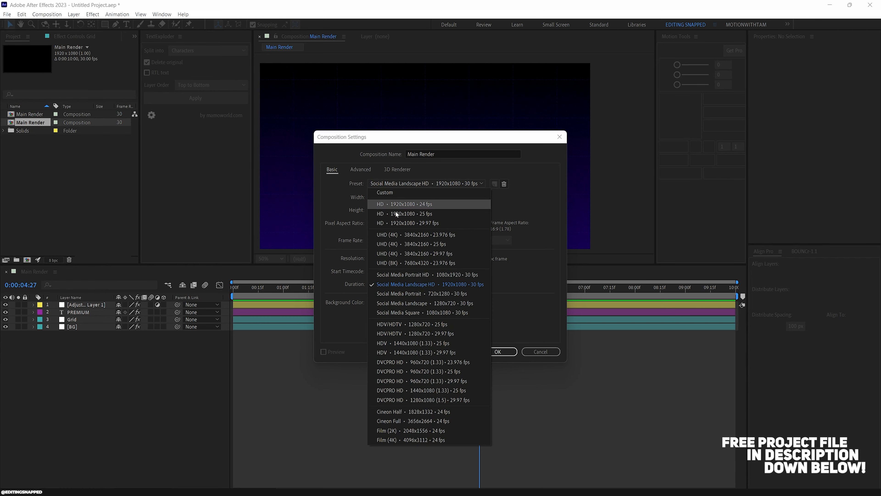
pyautogui.click(404, 283)
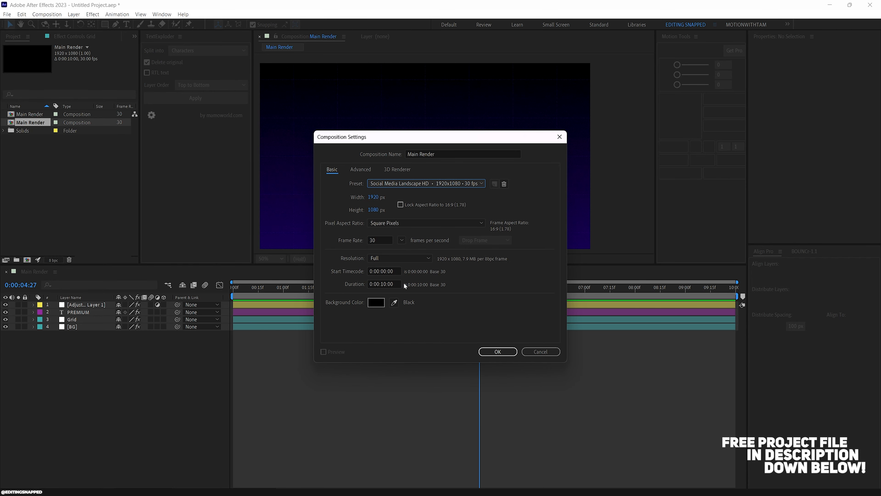
# - Create the composition at 30 fps with Full resolution, a 0:00:10:00 duration and a black background
pyautogui.click(402, 241)
pyautogui.click(414, 316)
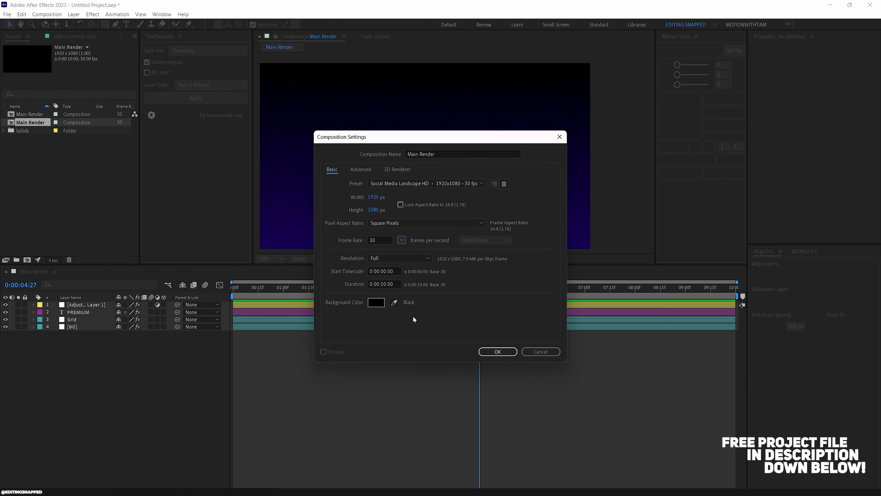
pyautogui.click(399, 259)
pyautogui.click(380, 266)
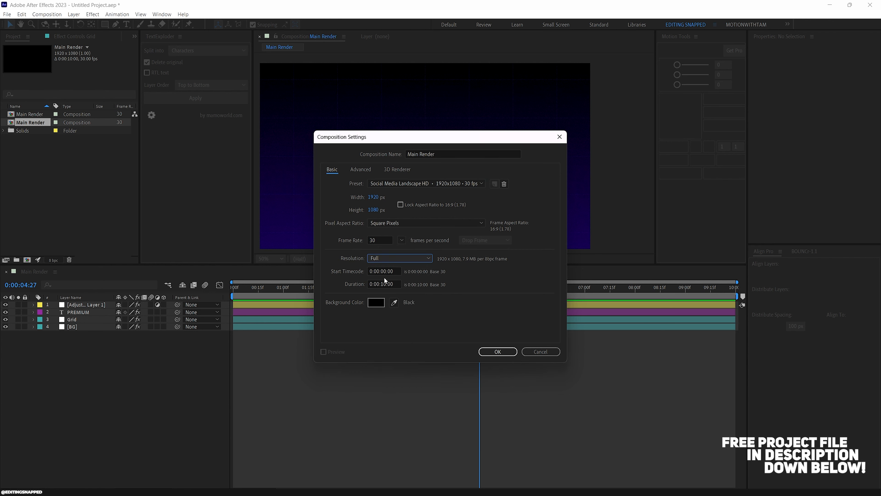
pyautogui.click(397, 284)
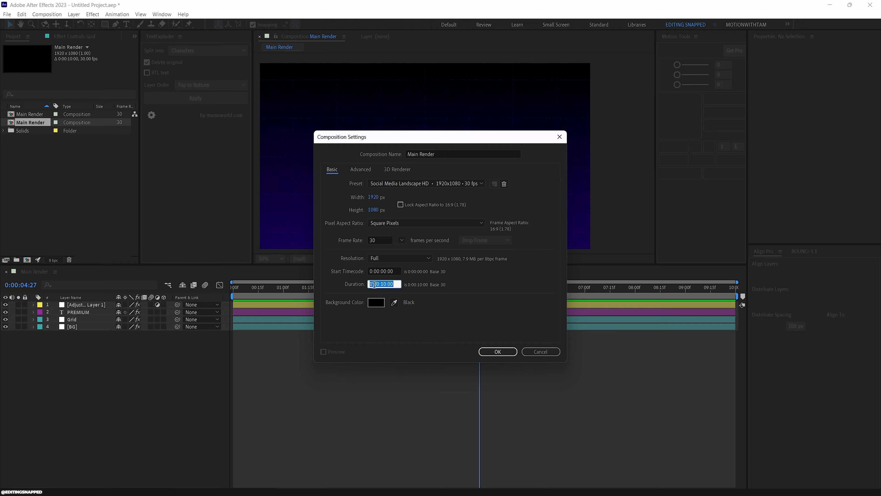
pyautogui.click(373, 303)
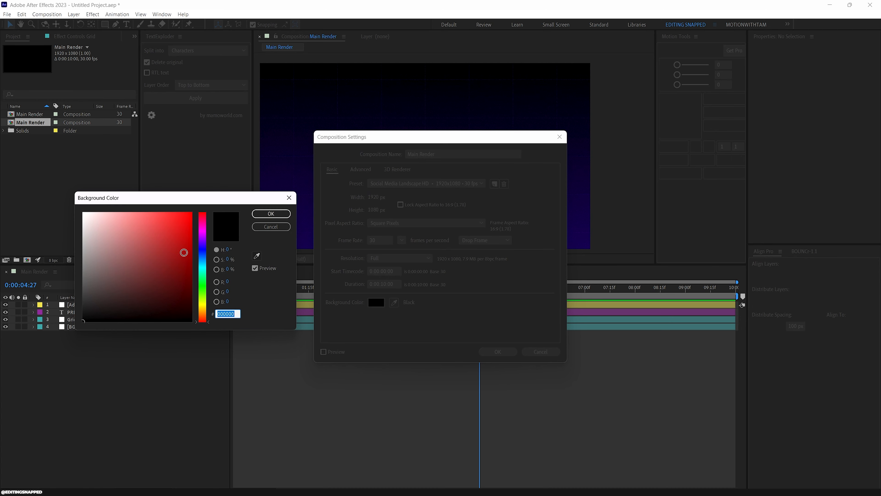
pyautogui.click(274, 215)
pyautogui.click(501, 354)
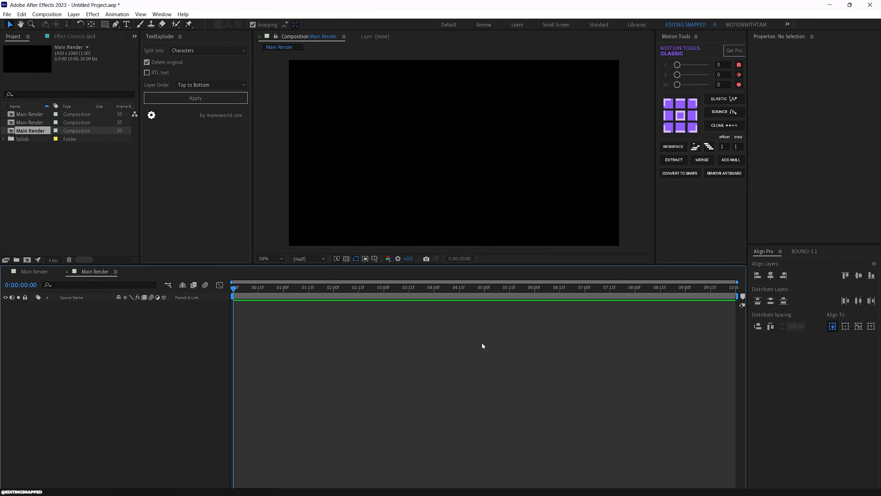
# - Review the opening of the finished PREMIUM composition and return to the new empty composition
pyautogui.click(36, 271)
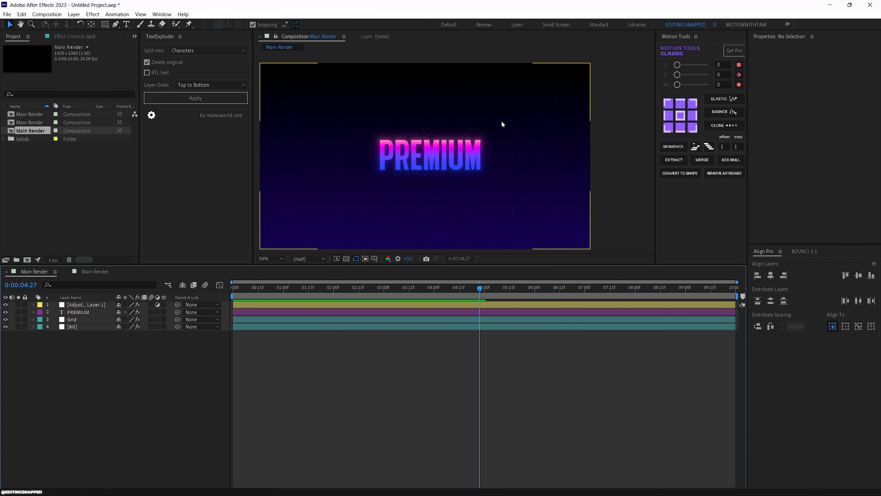
pyautogui.press('Home')
pyautogui.moveTo(262, 291); pyautogui.dragTo(229, 293)
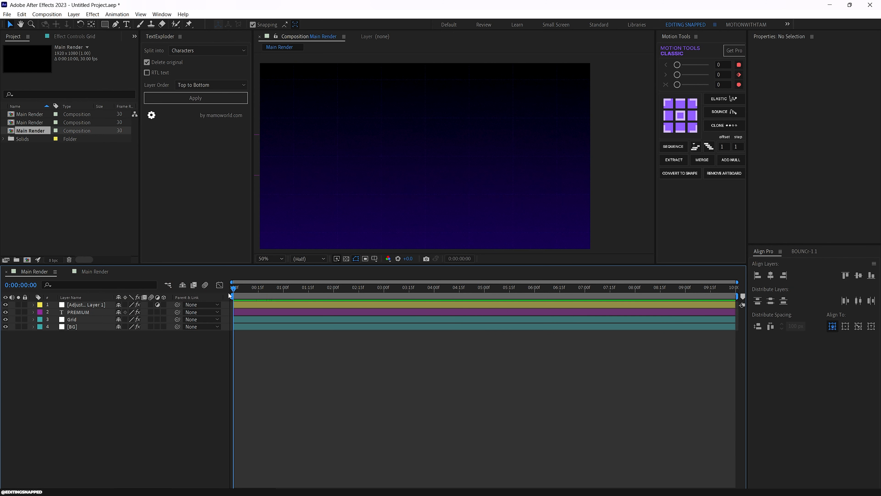
pyautogui.click(119, 273)
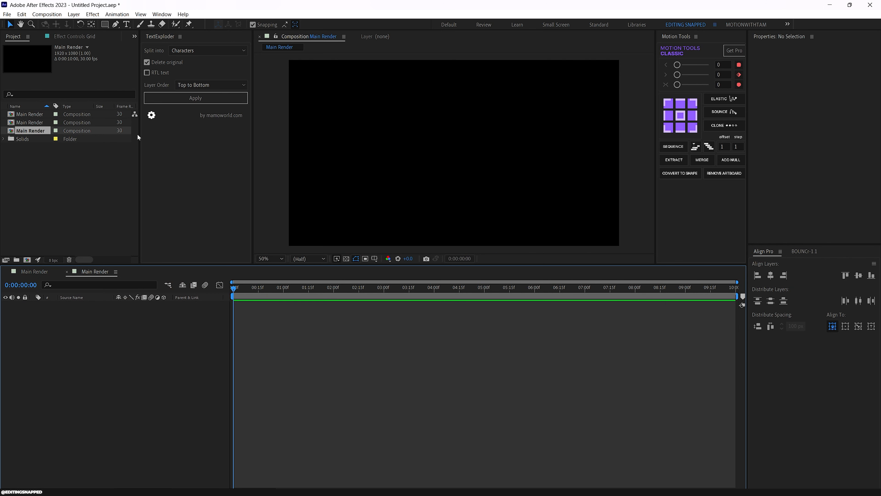
# - Add a text layer reading "premium" to the empty composition
pyautogui.click(127, 24)
pyautogui.click(447, 139)
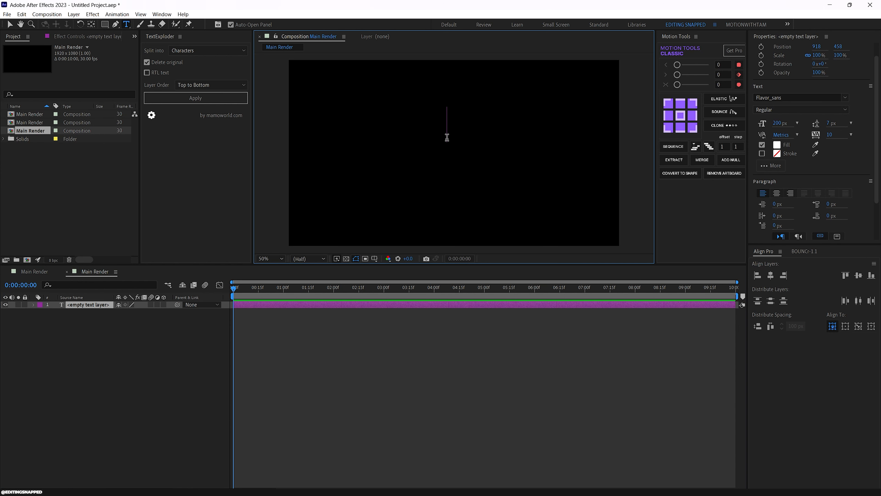
pyautogui.write('prem')
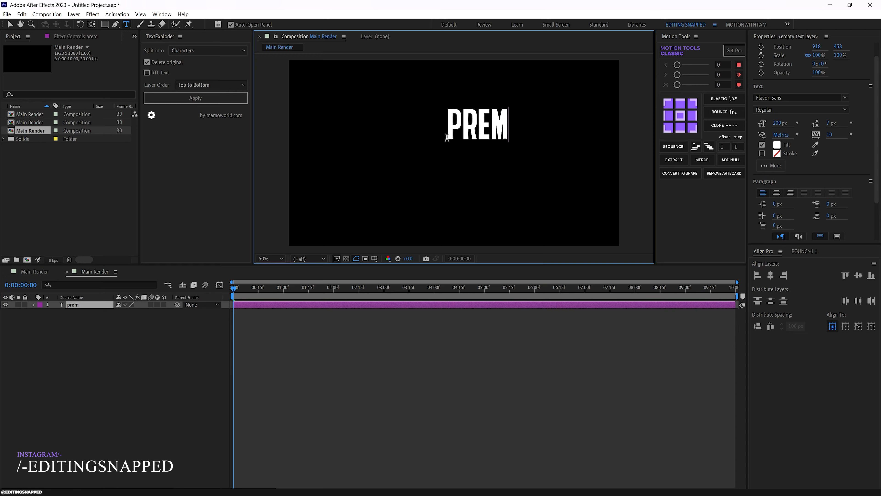
pyautogui.write('ium')
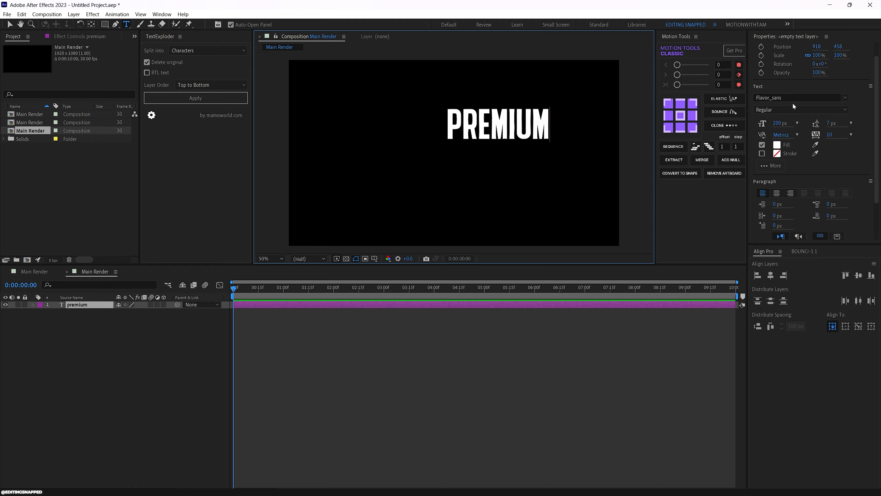
# - Set the font size of the whole premium text to 210 px
pyautogui.hotkey('ctrl', 'a')
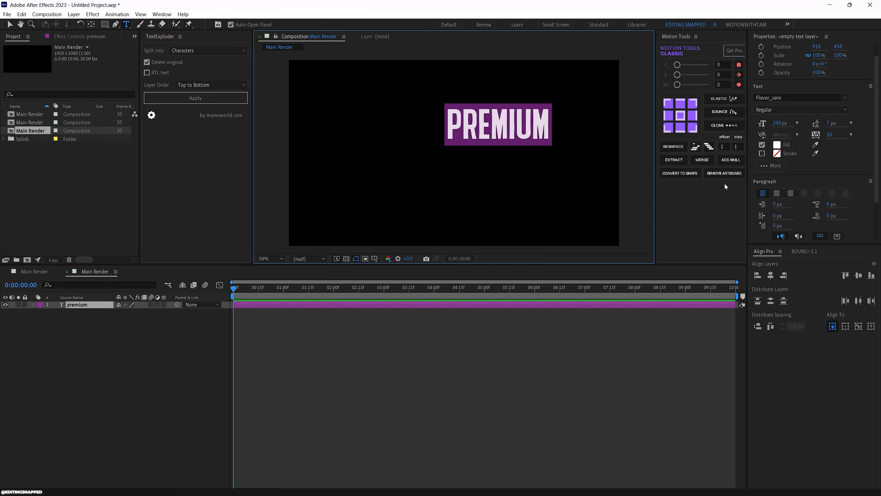
pyautogui.click(781, 123)
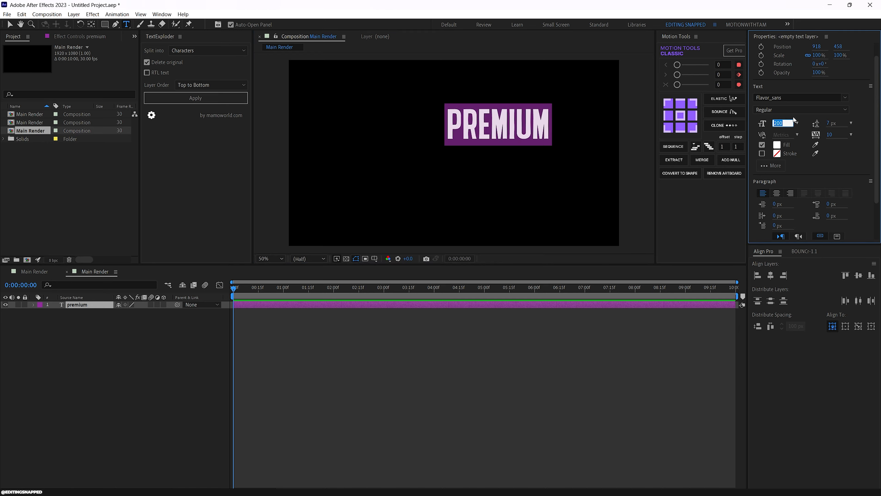
pyautogui.write('210')
pyautogui.press('Return')
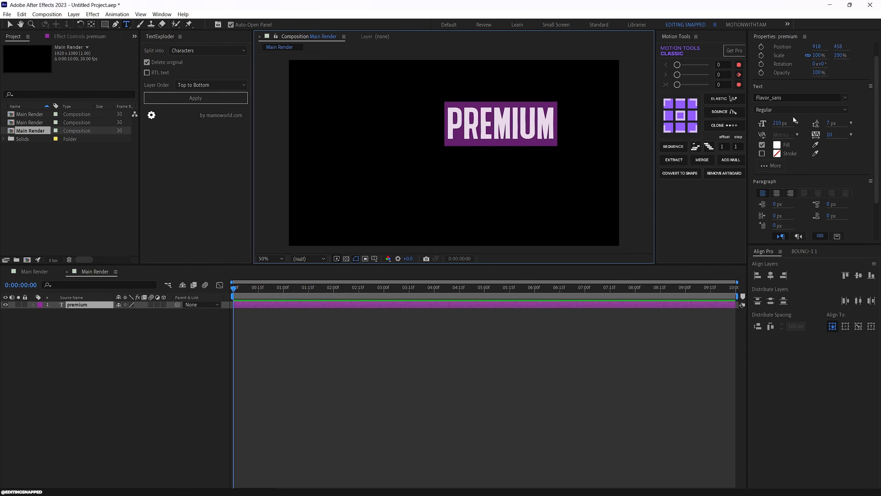
# - Center the premium text horizontally and vertically in the composition and move its anchor point to the text's center
pyautogui.click(772, 278)
pyautogui.click(859, 275)
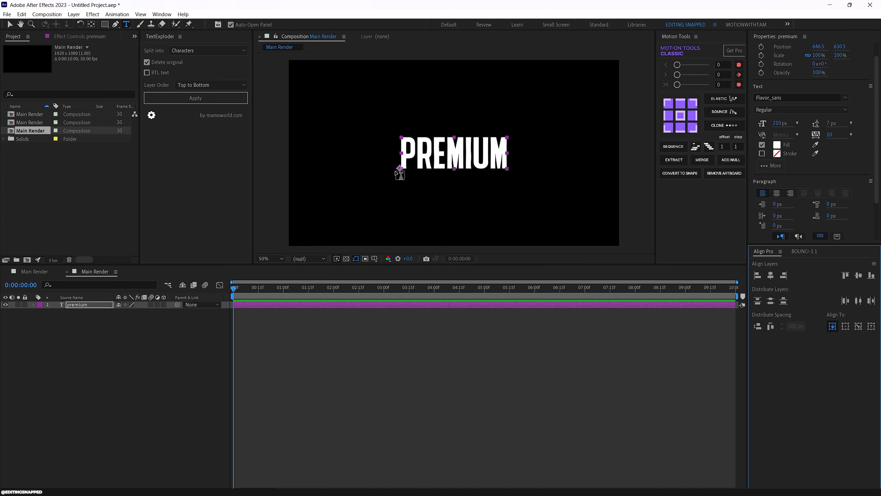
pyautogui.click(677, 118)
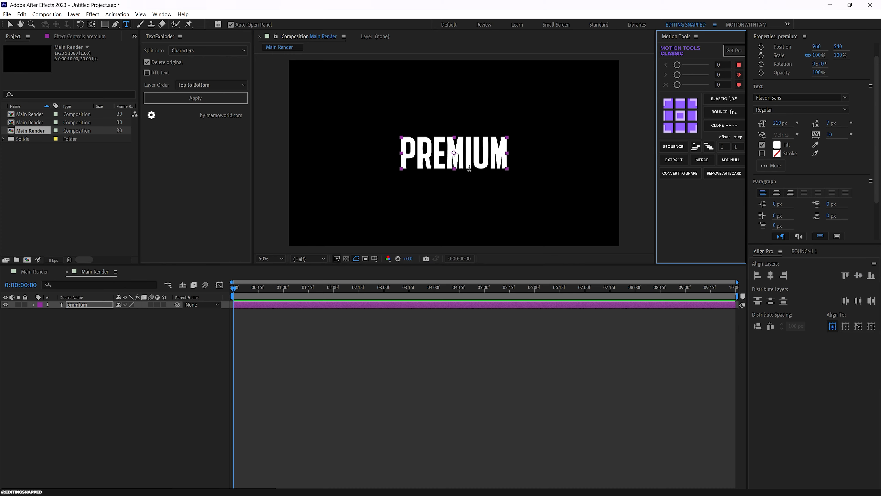
pyautogui.click(193, 298)
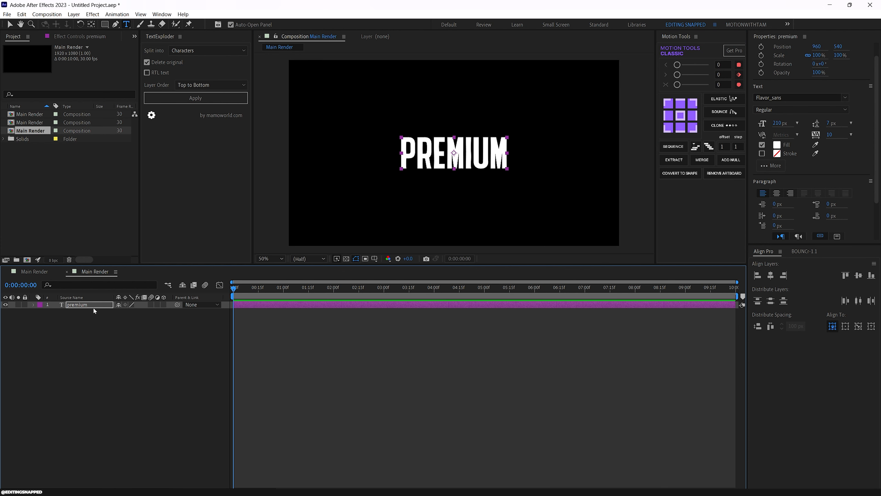
# - Add an Anchor Point text animator to the premium layer
pyautogui.click(49, 306)
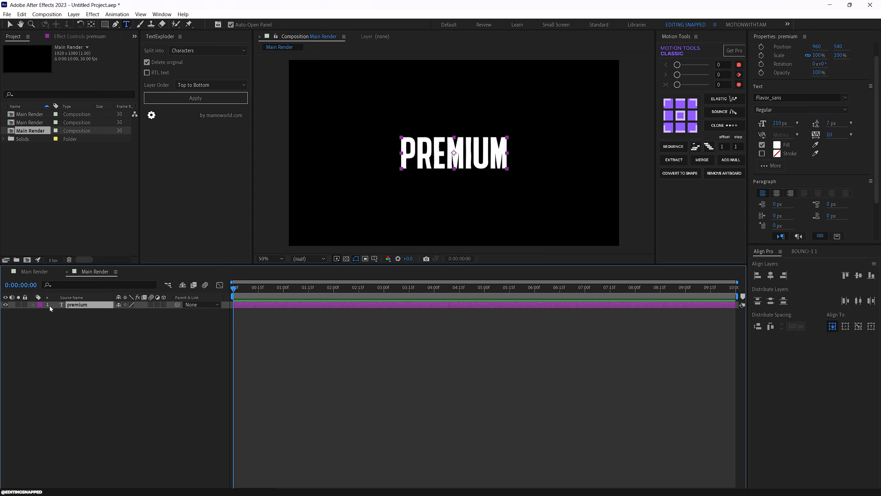
pyautogui.click(32, 304)
pyautogui.click(168, 313)
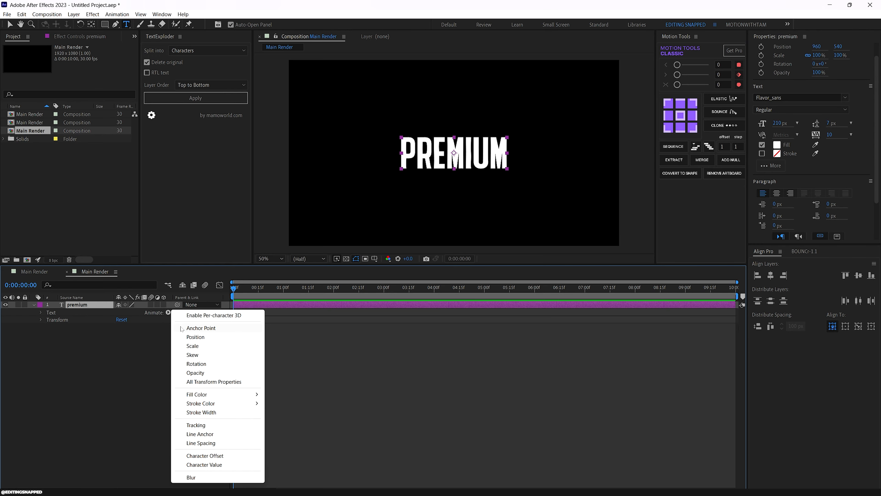
pyautogui.click(201, 328)
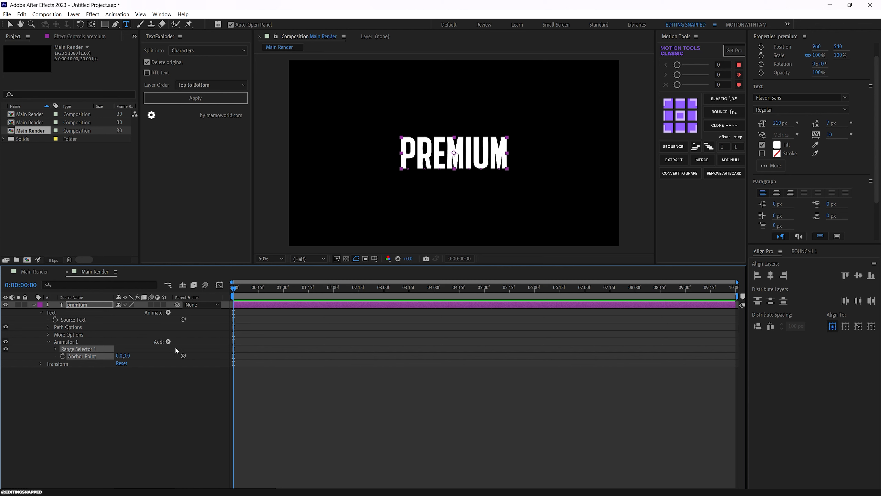
# - Add Opacity, Tracking and Blur properties to the text layer's Animator 1
pyautogui.click(168, 341)
pyautogui.moveTo(174, 345)
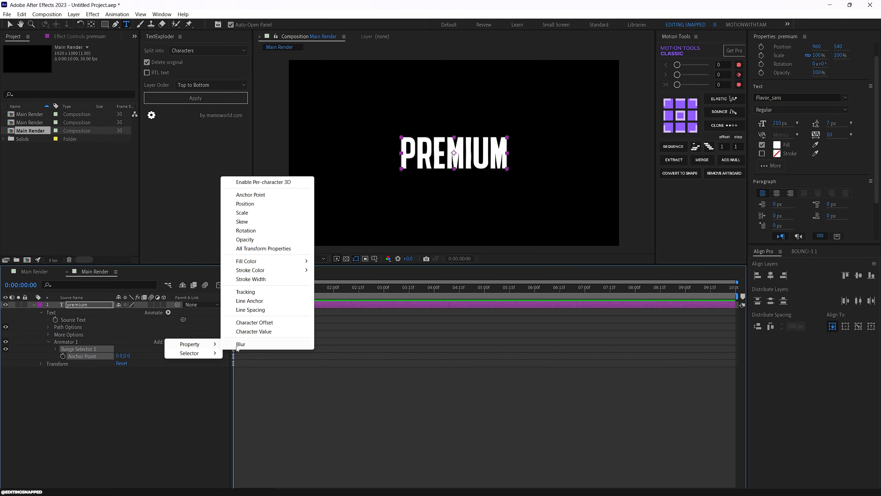
pyautogui.click(253, 240)
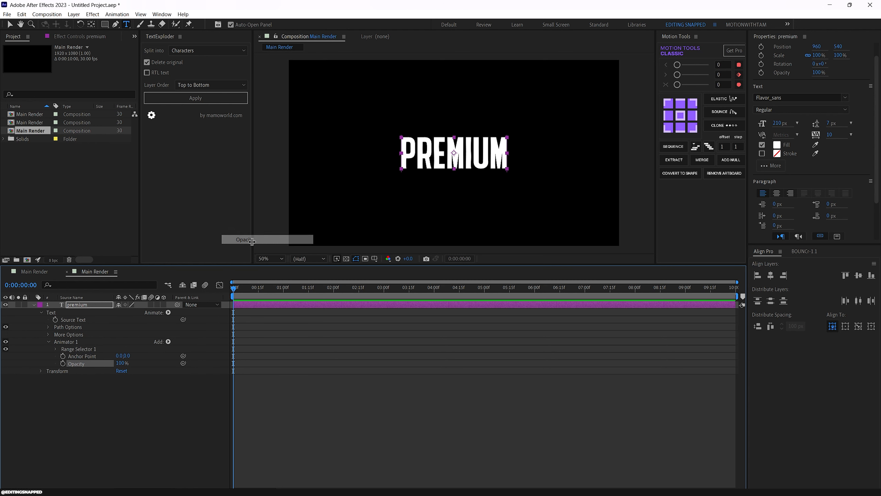
pyautogui.click(169, 342)
pyautogui.moveTo(195, 344)
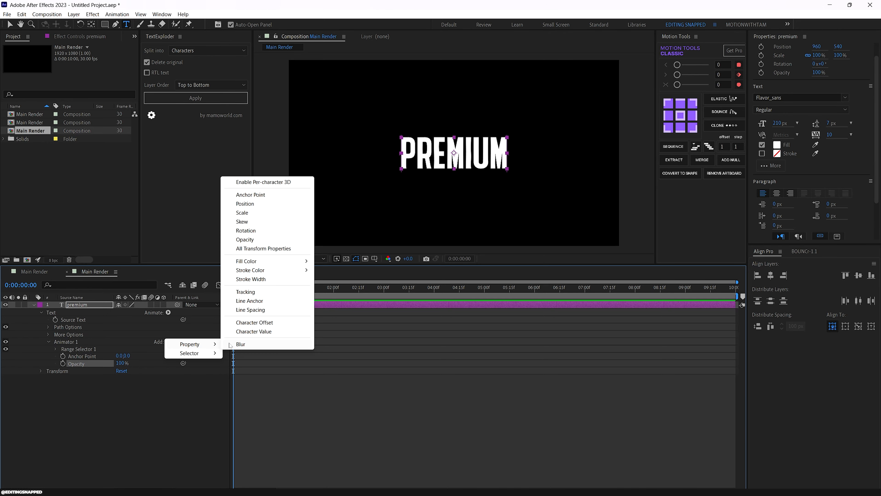
pyautogui.click(248, 292)
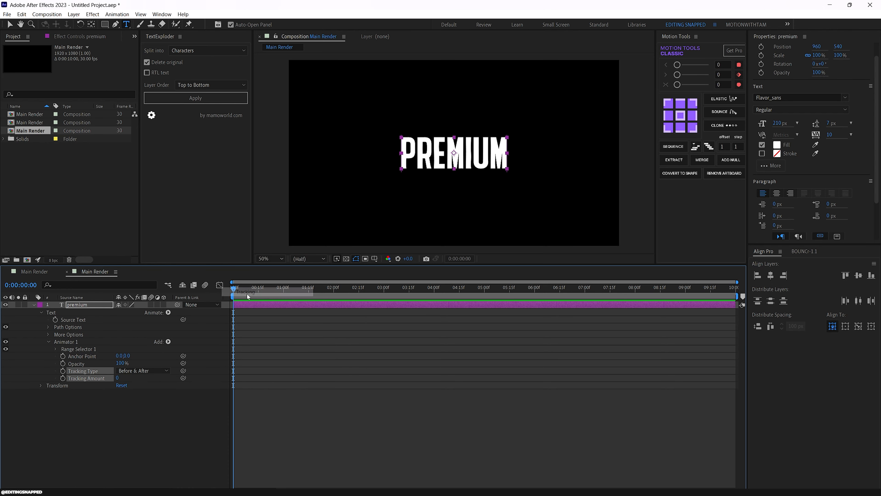
pyautogui.click(168, 342)
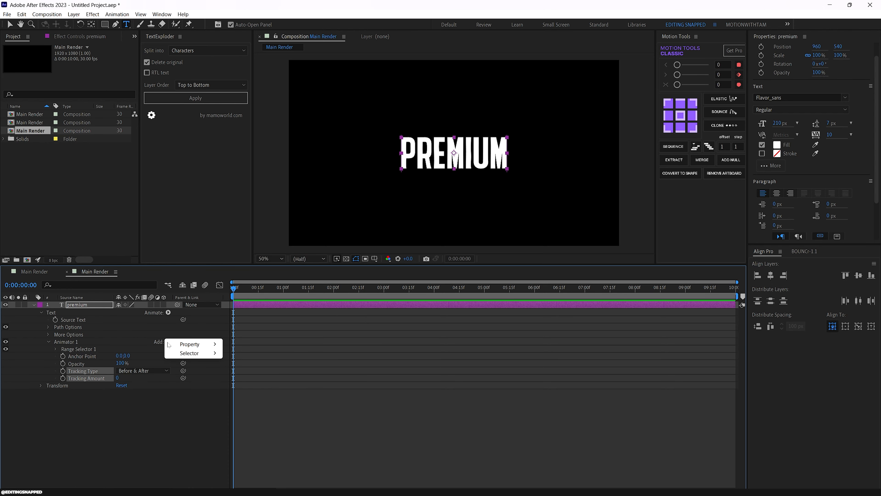
pyautogui.moveTo(194, 345)
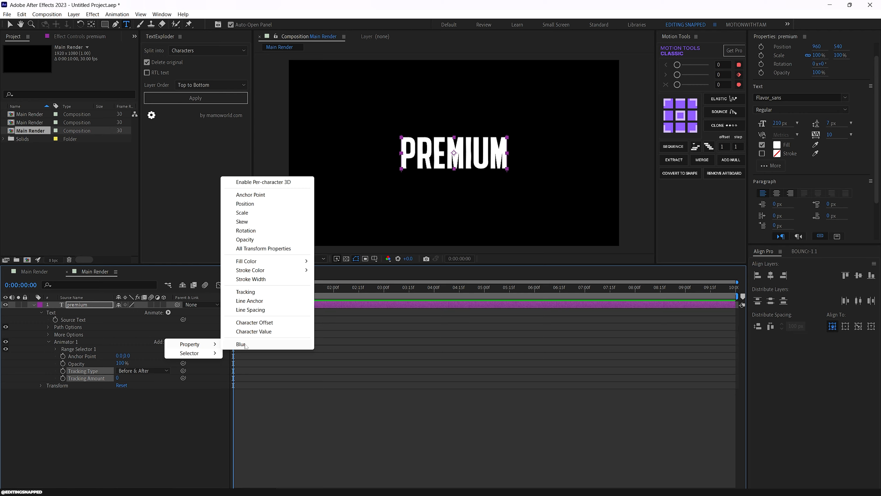
pyautogui.click(241, 344)
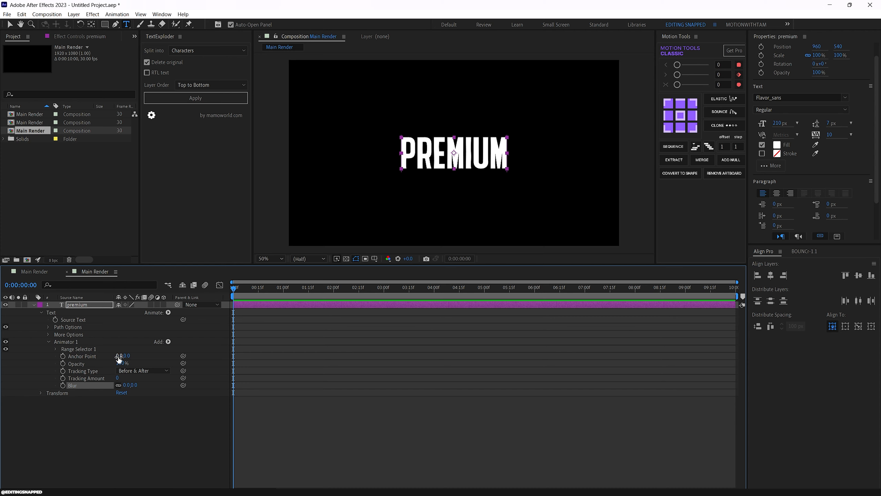
# - Set Animator 1's Anchor Point to 631.0, 0.0 and its Opacity to 0%
pyautogui.moveTo(119, 359); pyautogui.dragTo(392, 359)
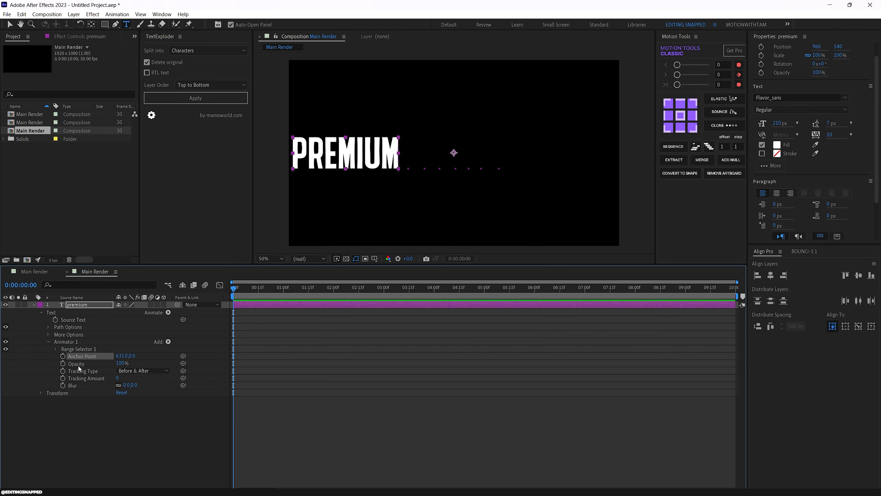
pyautogui.moveTo(124, 365); pyautogui.dragTo(107, 393)
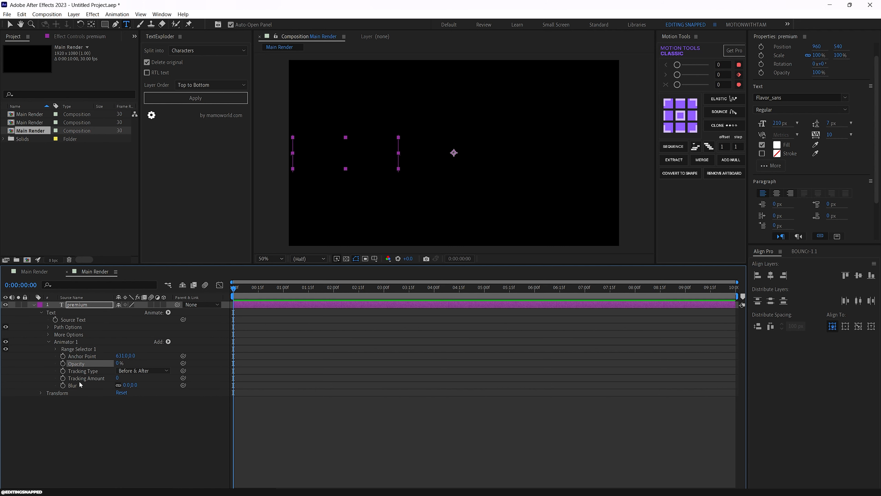
# - Set Animator 1's Tracking Amount to -102 and its Blur to 27.0, 27.0
pyautogui.moveTo(118, 380); pyautogui.dragTo(71, 373)
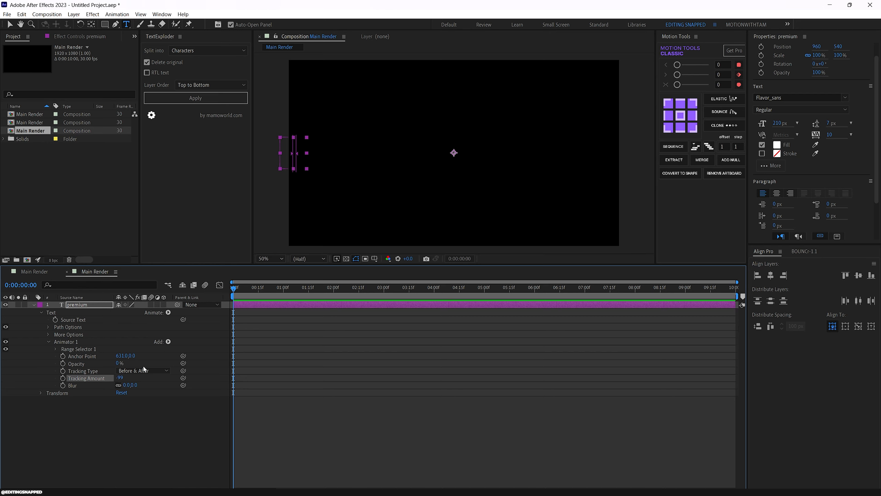
pyautogui.moveTo(120, 378); pyautogui.dragTo(119, 377)
pyautogui.click(122, 377)
pyautogui.write('-110')
pyautogui.press('Return')
pyautogui.click(134, 376)
pyautogui.write('-105')
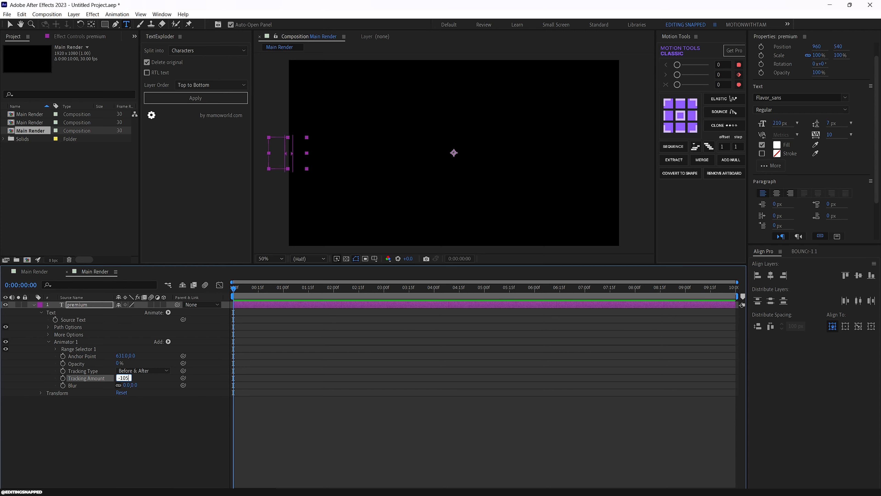
pyautogui.press('Return')
pyautogui.click(121, 379)
pyautogui.write('-103')
pyautogui.press('Return')
pyautogui.moveTo(125, 388); pyautogui.dragTo(141, 391)
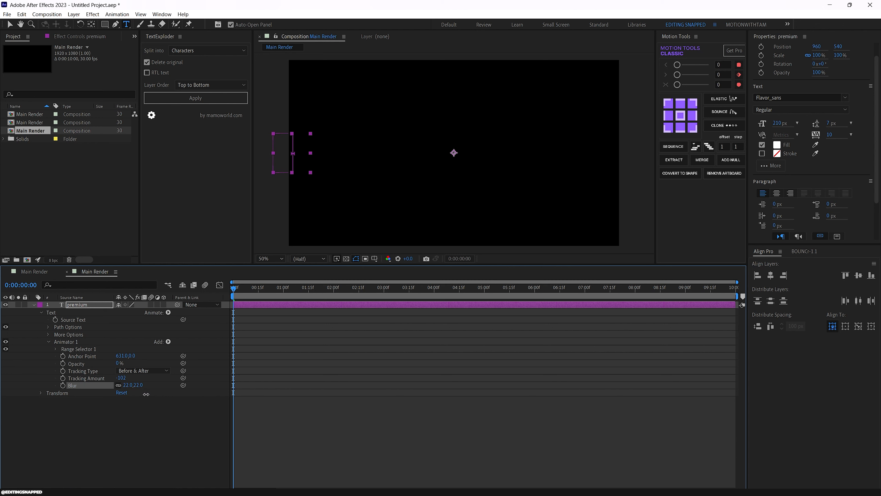
pyautogui.moveTo(147, 395); pyautogui.dragTo(148, 394)
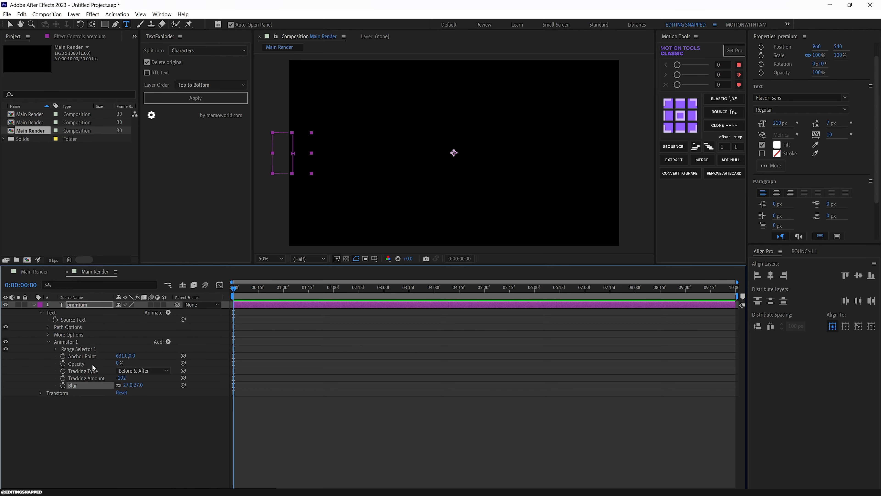
# - Set Ease High to 18% and Ease Low to 65% in Range Selector 1's advanced options
pyautogui.click(56, 350)
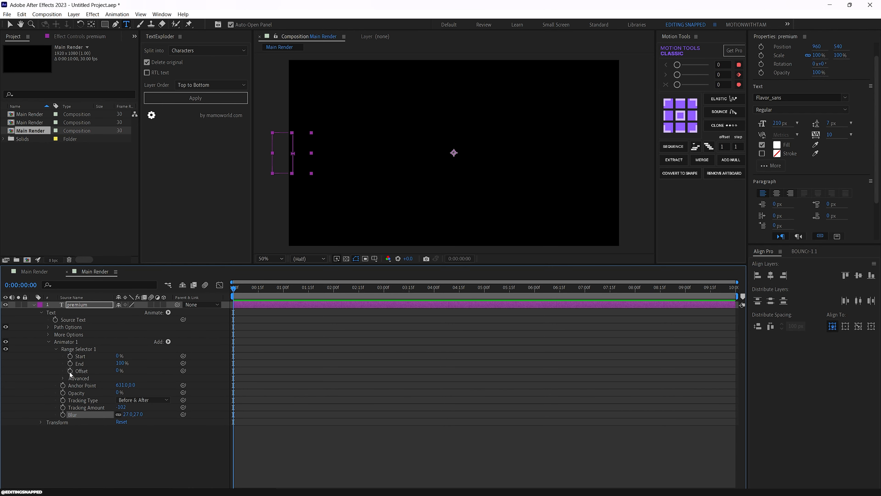
pyautogui.click(63, 379)
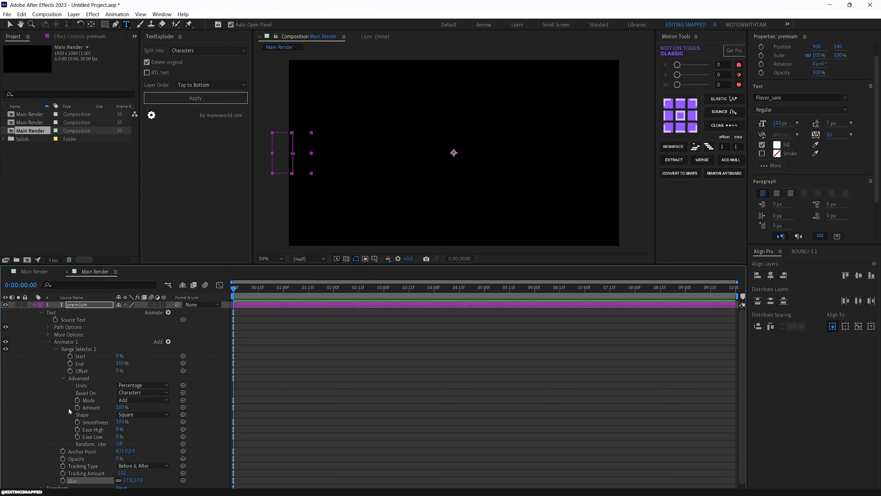
pyautogui.scroll(-1, 68, 408)
pyautogui.moveTo(117, 428); pyautogui.dragTo(134, 434)
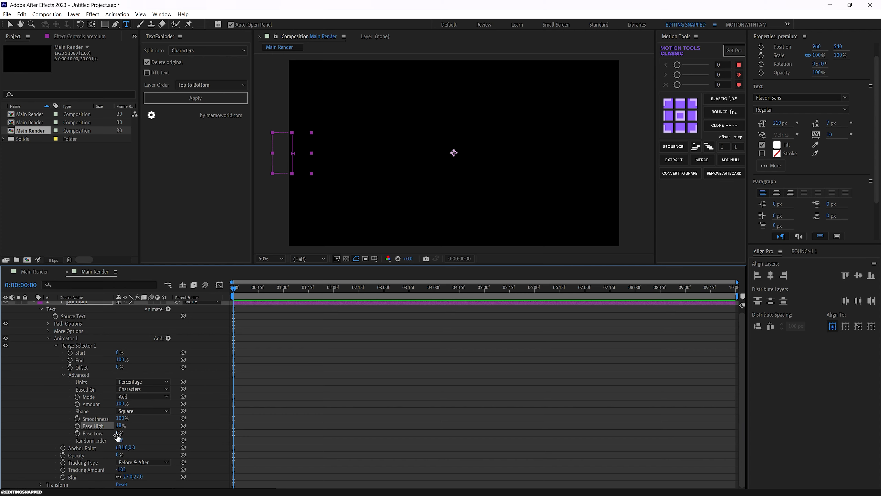
pyautogui.moveTo(118, 433); pyautogui.dragTo(137, 433)
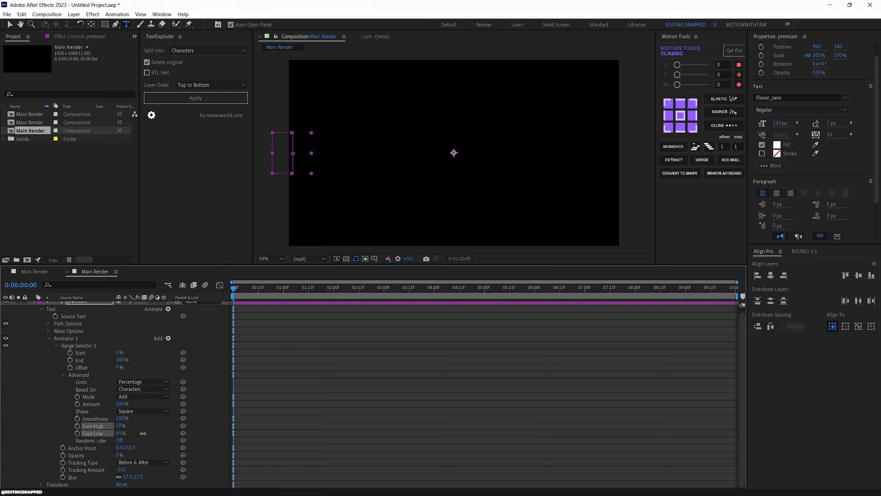
pyautogui.moveTo(143, 433); pyautogui.dragTo(143, 433)
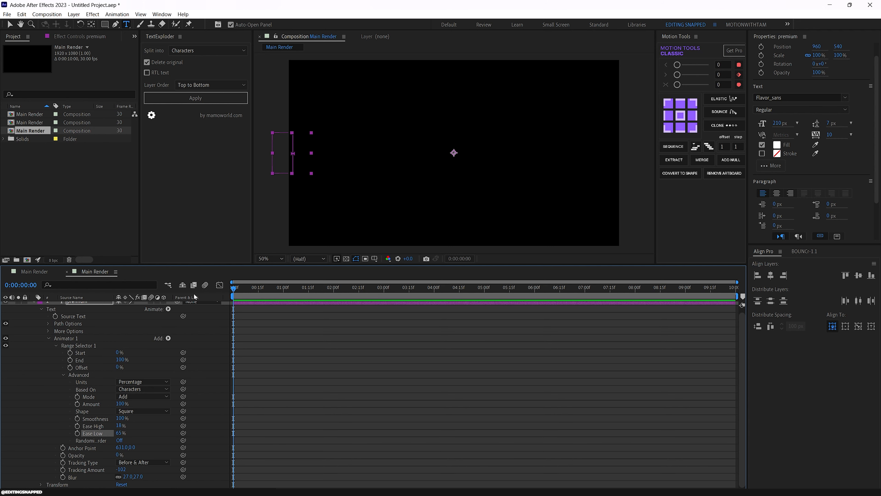
# - Keyframe Range Selector 1's Offset at 0% at the start and 100% at 0:00:04:00
pyautogui.click(70, 367)
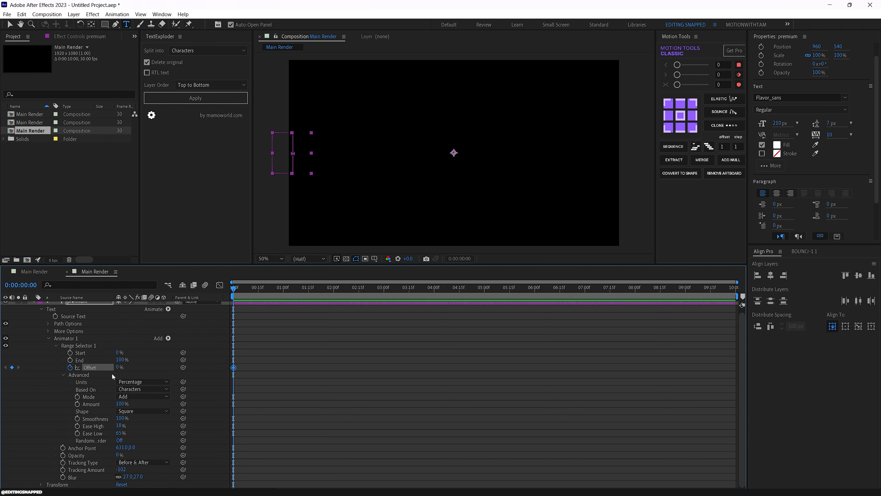
pyautogui.click(119, 368)
pyautogui.press('Return')
pyautogui.moveTo(246, 290); pyautogui.dragTo(434, 318)
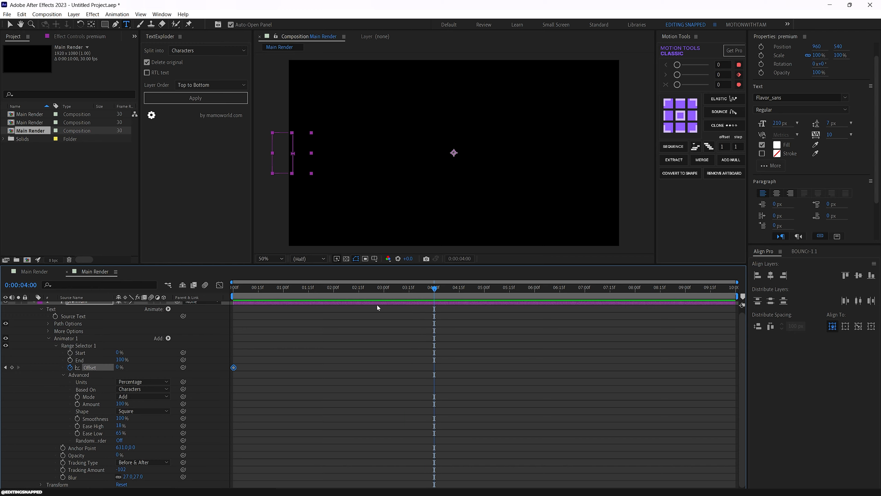
pyautogui.moveTo(118, 370); pyautogui.dragTo(275, 368)
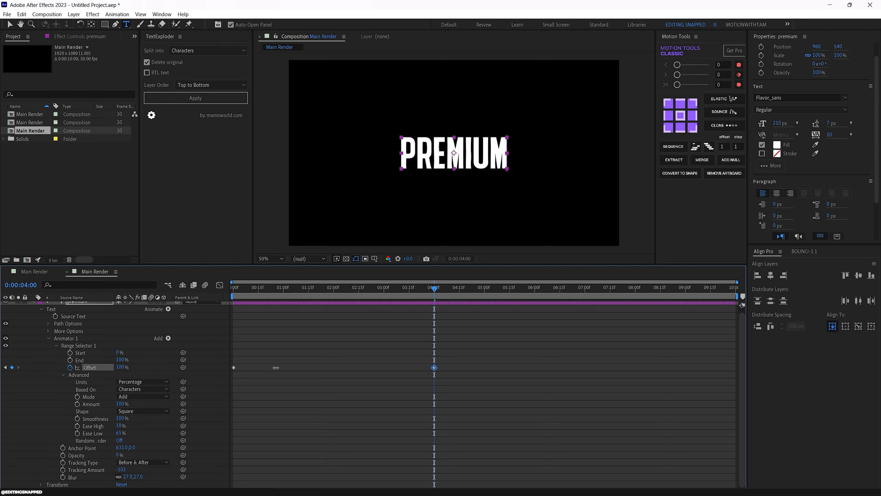
pyautogui.press('Home')
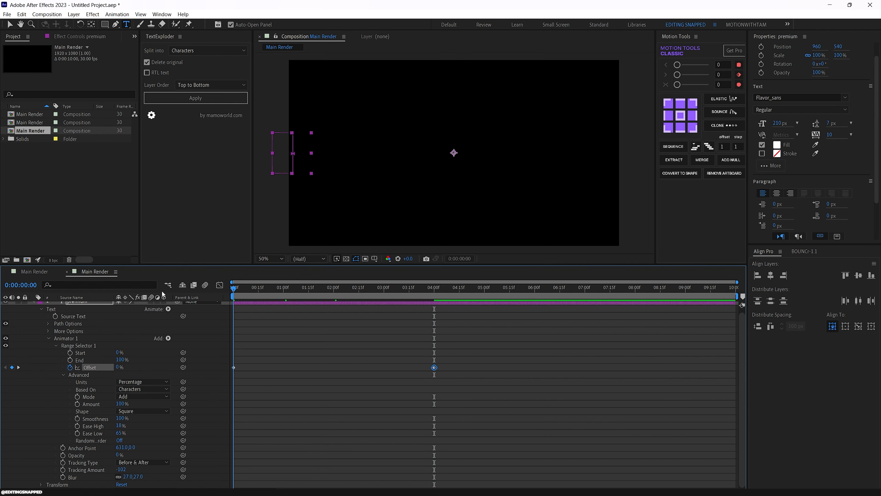
# - Add an Offset keyframe holding 100% at 0:00:05:00 and another set to 0% at 0:00:08:00
pyautogui.moveTo(233, 302); pyautogui.dragTo(484, 303)
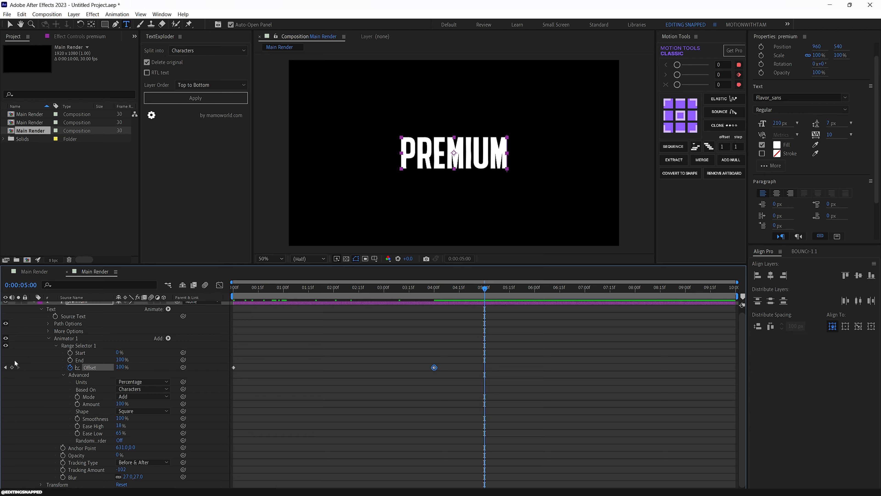
pyautogui.click(13, 367)
pyautogui.moveTo(485, 294); pyautogui.dragTo(633, 312)
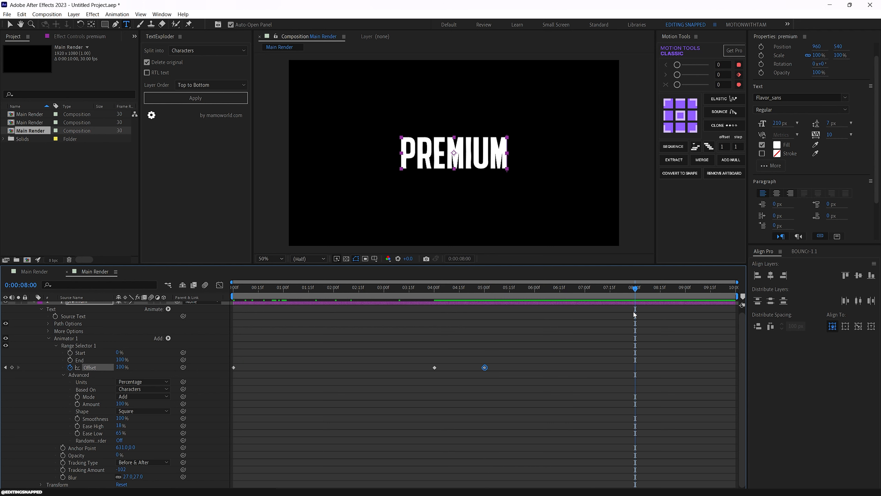
pyautogui.click(122, 367)
pyautogui.write('0')
pyautogui.press('Return')
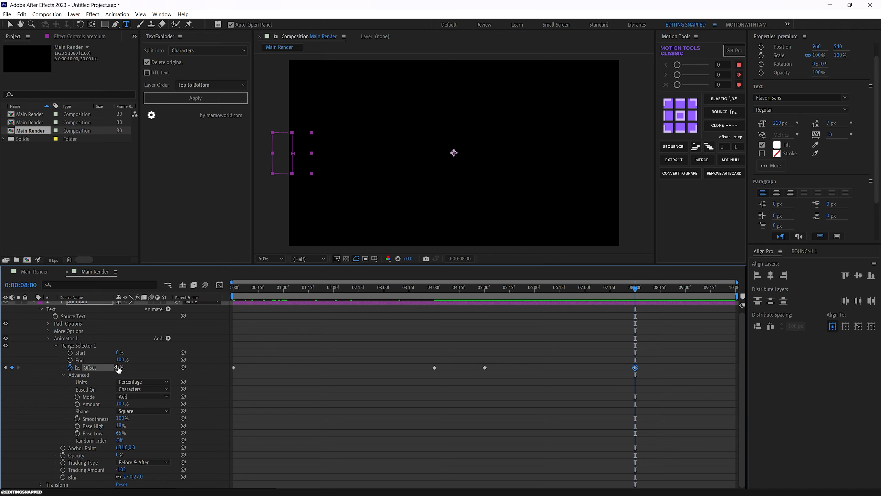
# - Preview the title animation from the beginning of the composition, then return to the first frame
pyautogui.click(237, 294)
pyautogui.press('space')
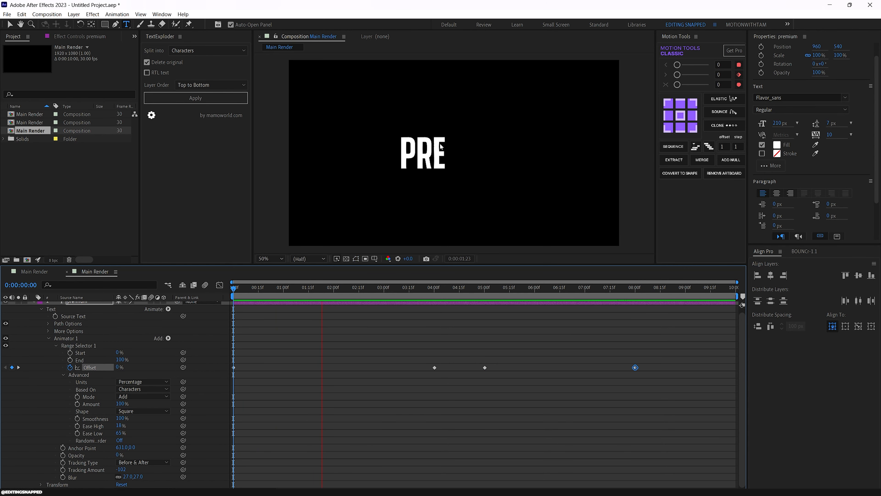
pyautogui.press('space')
pyautogui.moveTo(297, 292); pyautogui.dragTo(230, 298)
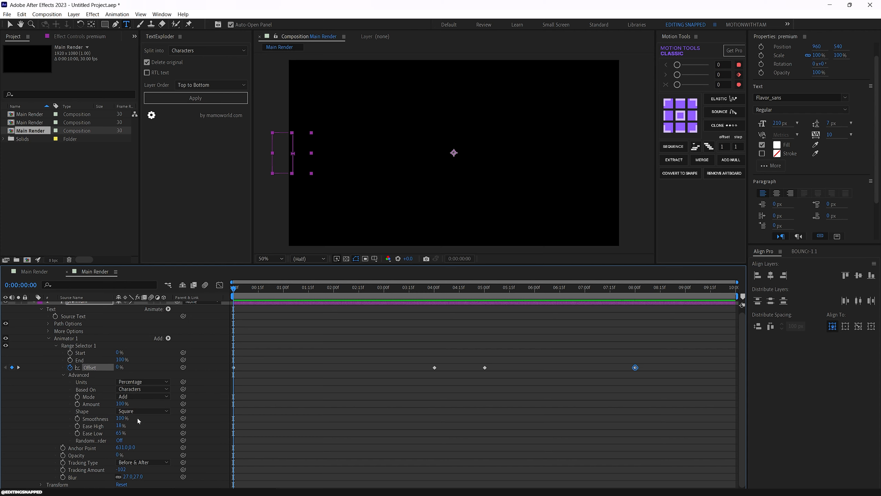
# - Base Range Selector 1 on Lines and preview the title animation
pyautogui.click(136, 392)
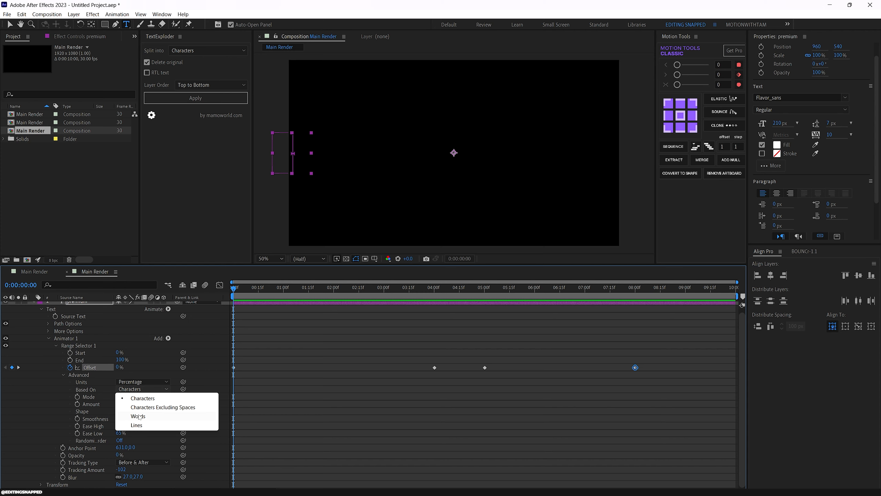
pyautogui.click(143, 426)
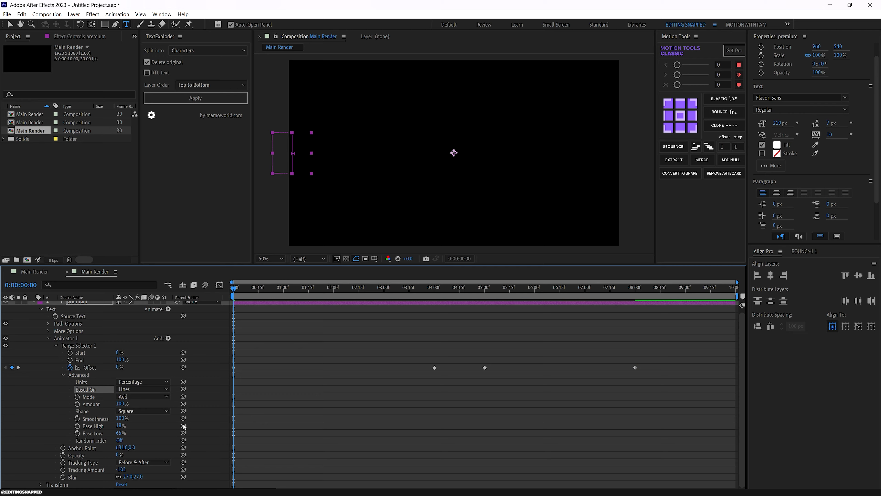
pyautogui.press('space')
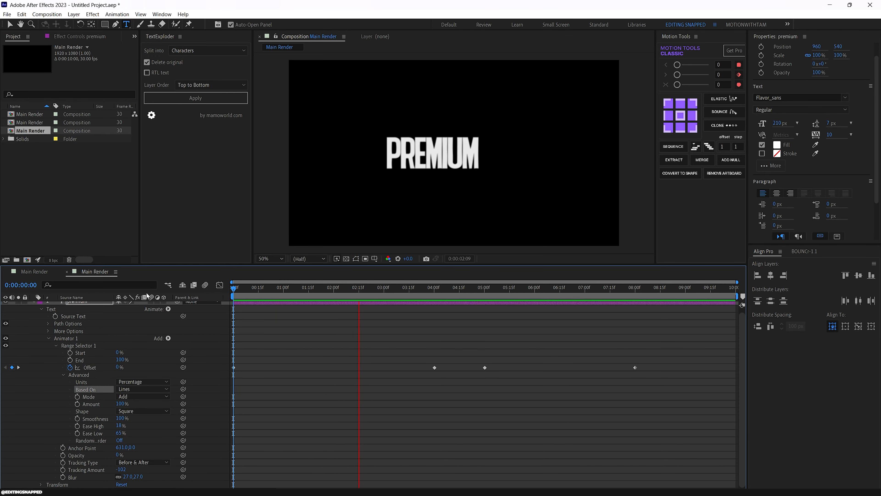
pyautogui.press('space')
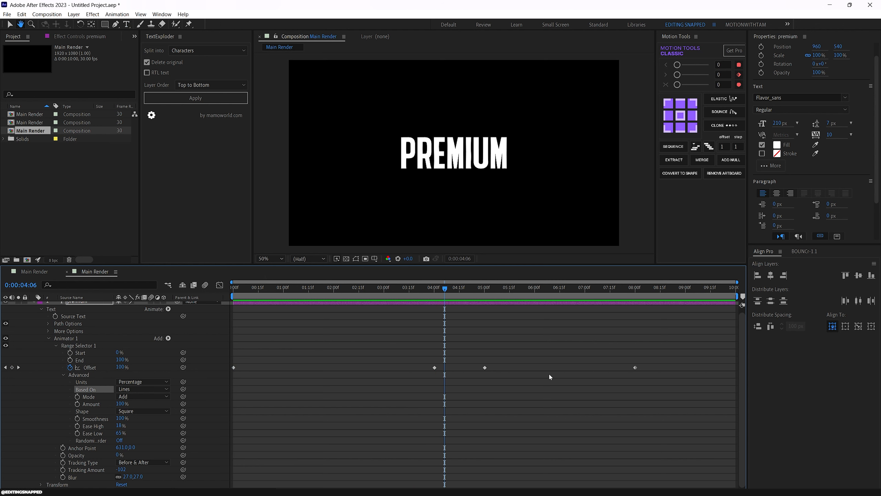
# - Easy Ease all four Offset keyframes and apply the Flow curve 0.32, 0.94, 0.60, 1.00 to them
pyautogui.moveTo(668, 357); pyautogui.dragTo(174, 382)
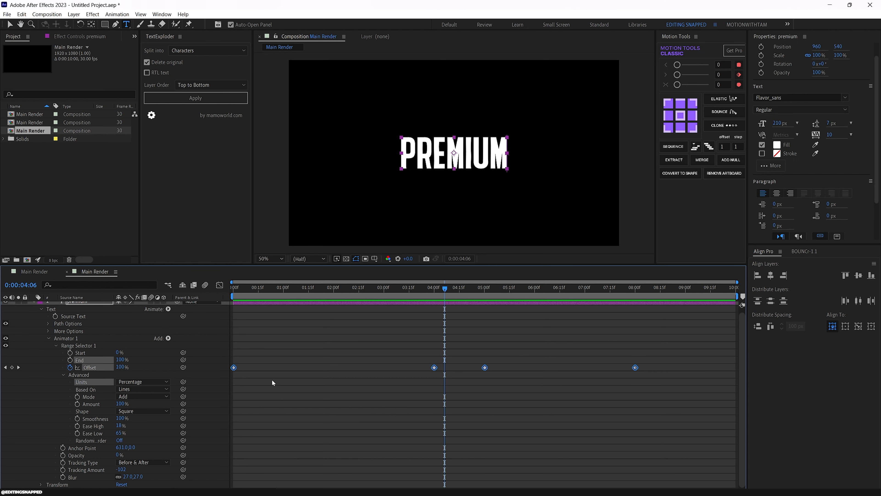
pyautogui.press('F9')
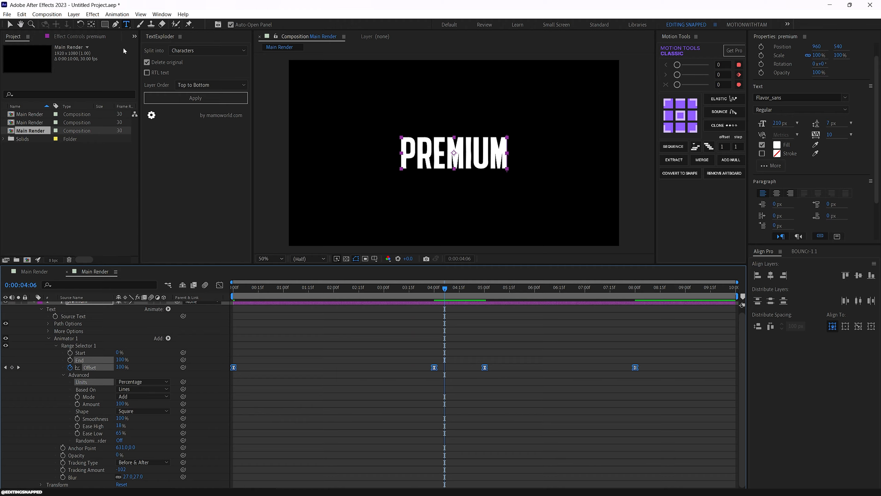
pyautogui.click(135, 36)
pyautogui.click(150, 64)
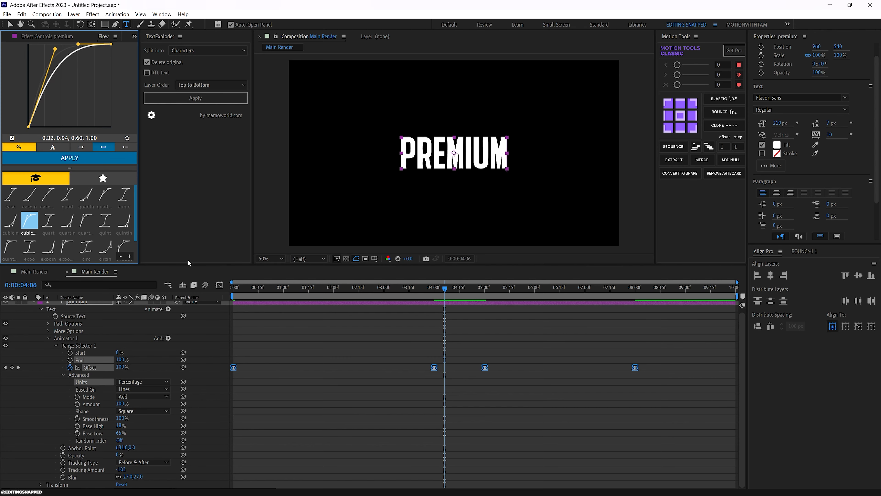
pyautogui.click(219, 285)
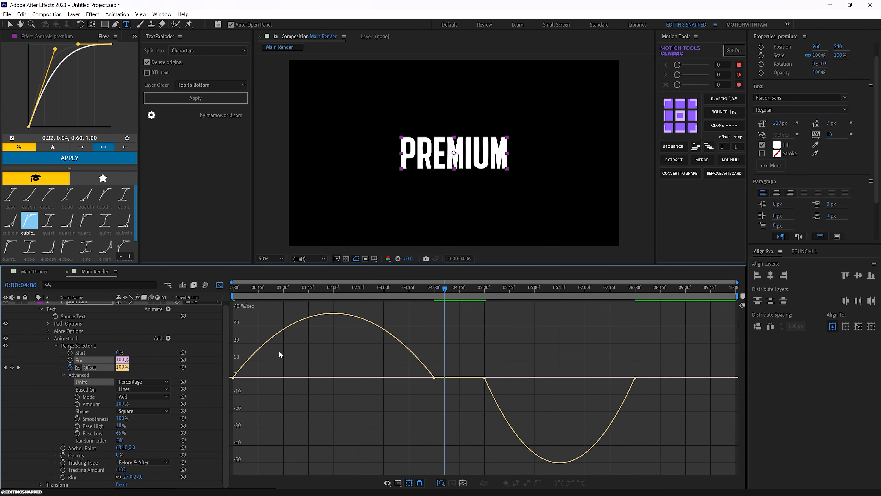
pyautogui.click(220, 285)
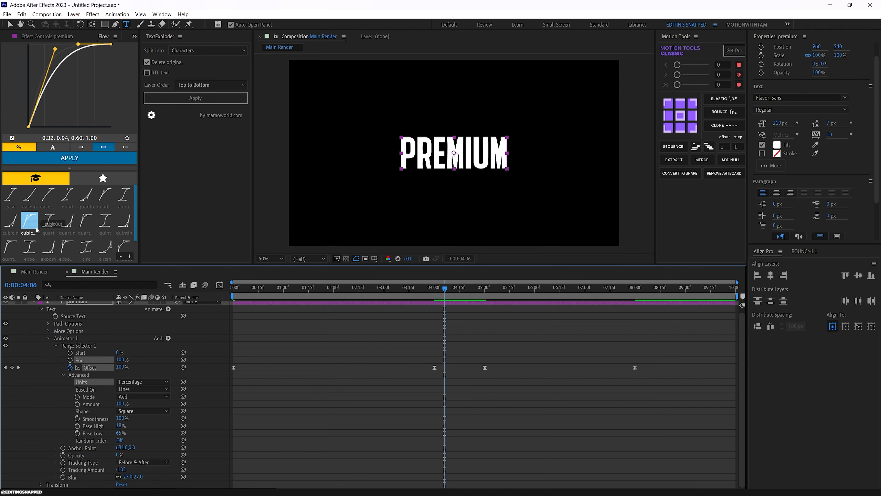
pyautogui.click(52, 158)
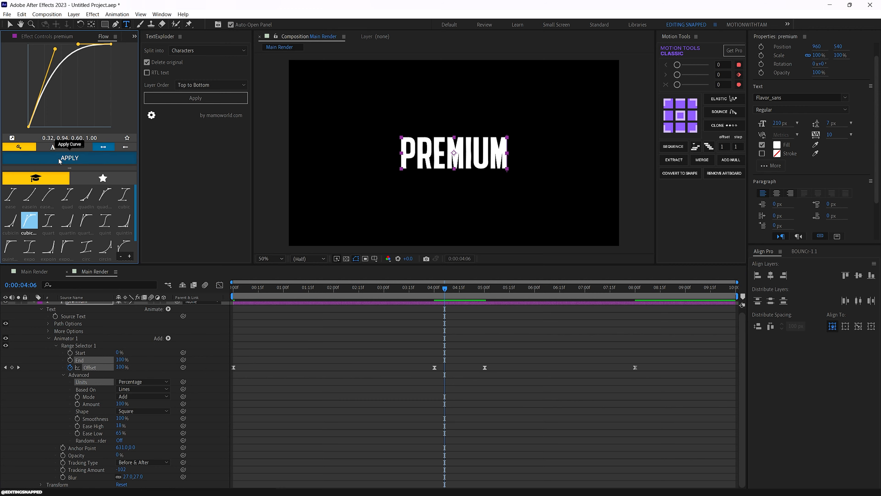
# - Preview the eased title animation from the start and examine the Offset property's speed graph
pyautogui.moveTo(313, 287); pyautogui.dragTo(203, 287)
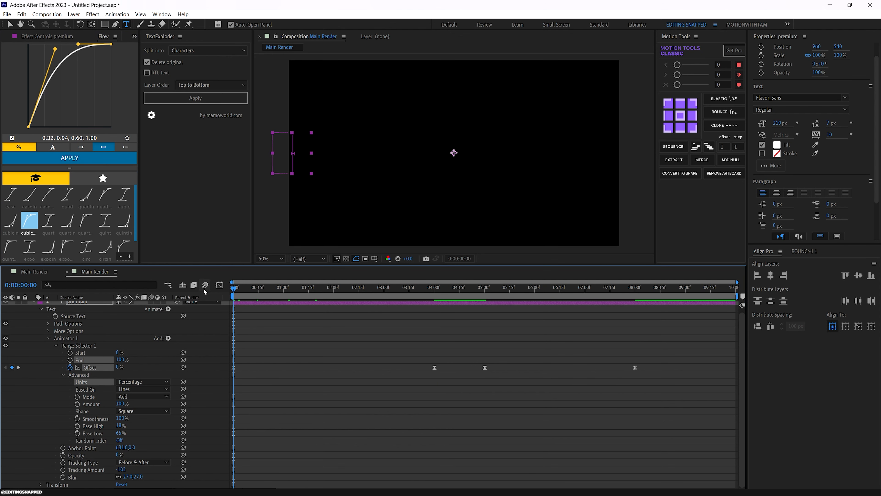
pyautogui.press('space')
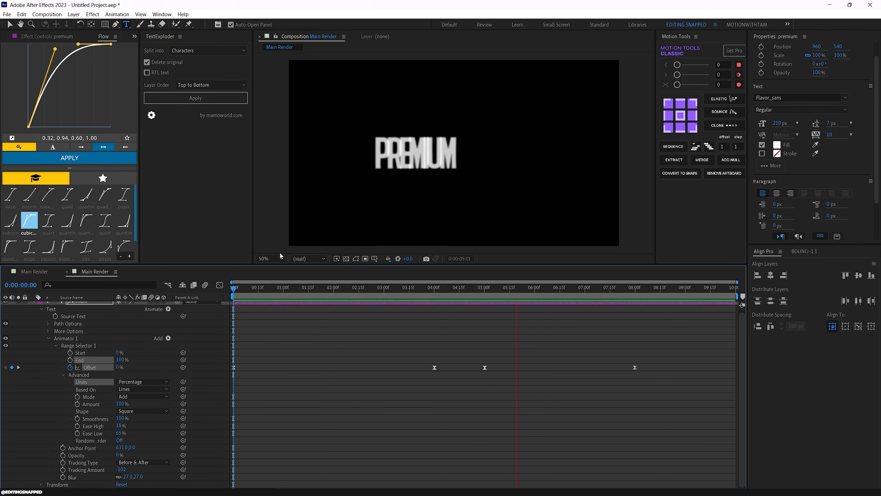
pyautogui.press('space')
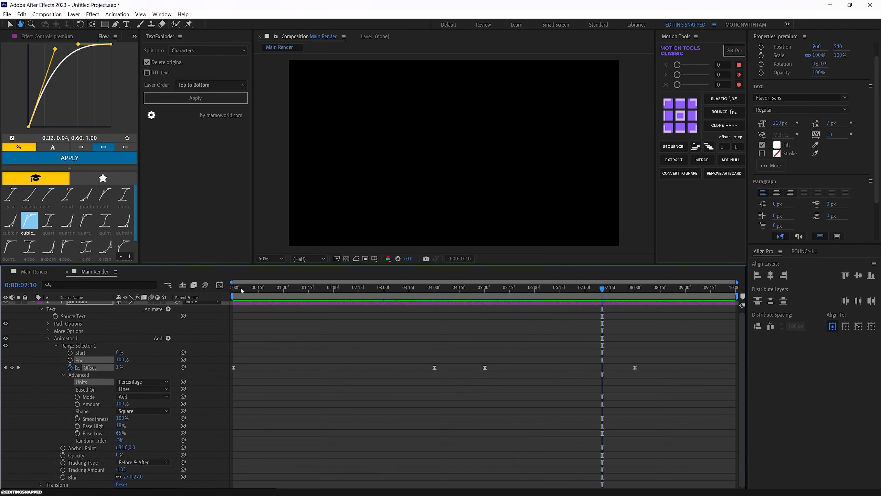
pyautogui.click(219, 285)
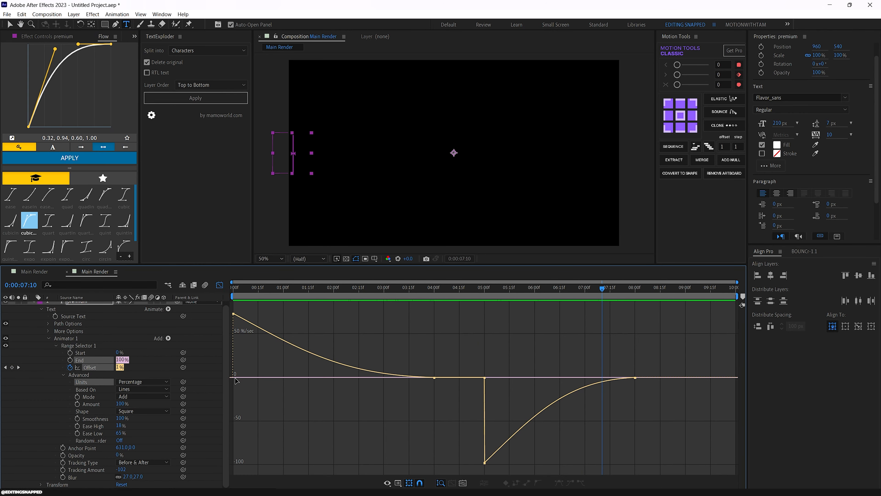
pyautogui.rightClick(385, 375)
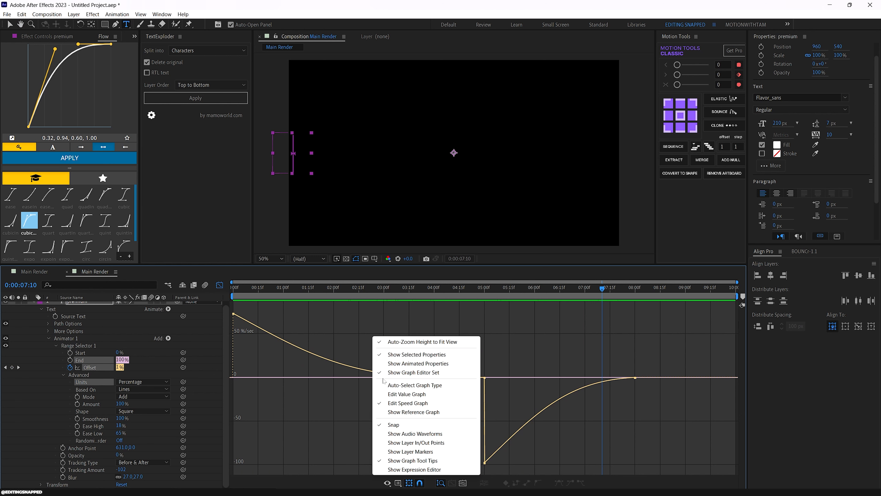
pyautogui.moveTo(255, 289); pyautogui.dragTo(627, 330)
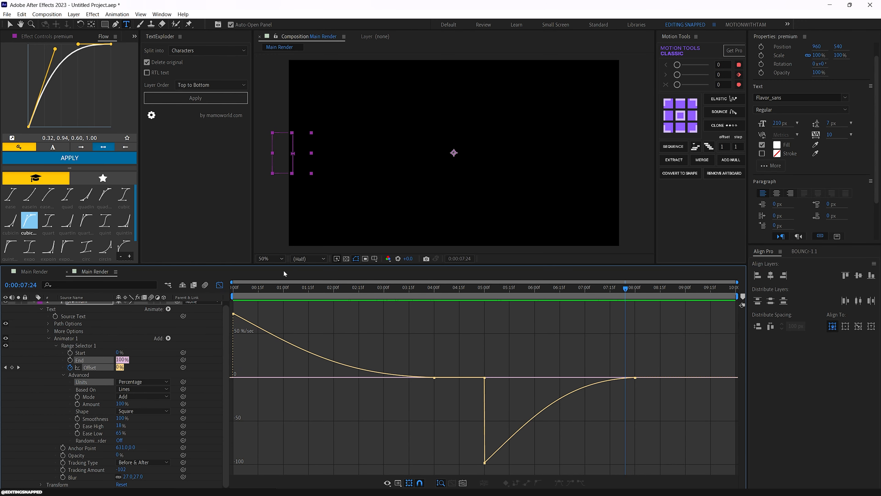
pyautogui.click(220, 284)
pyautogui.press('Home')
pyautogui.press('space')
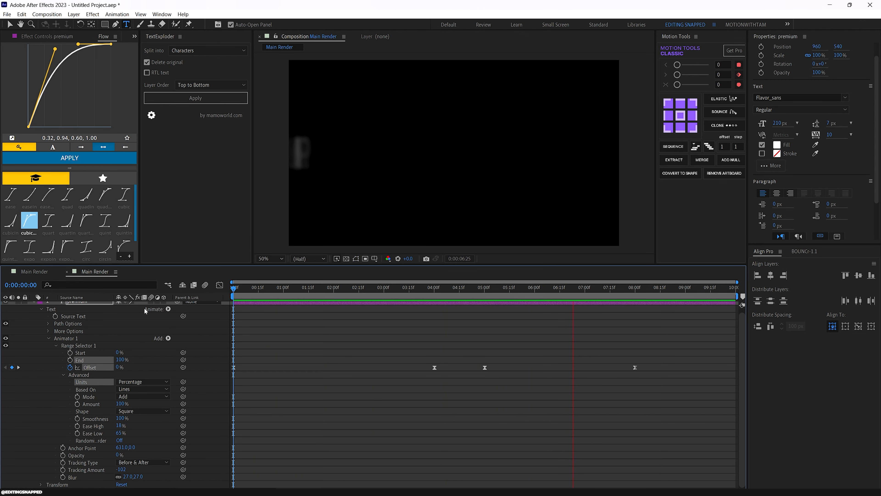
# - Stop the preview, collapse the premium layer's properties and deselect the layer
pyautogui.press('space')
pyautogui.scroll(1, 93, 315)
pyautogui.click(78, 306)
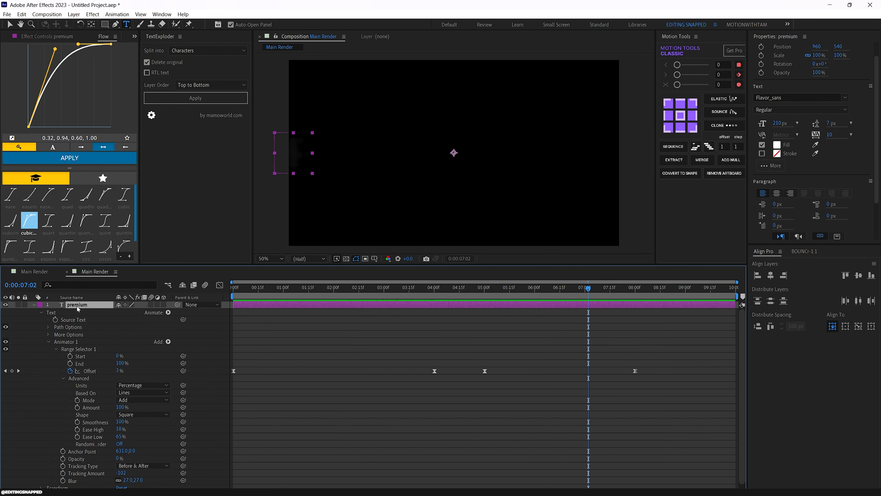
pyautogui.press('u')
pyautogui.click(91, 327)
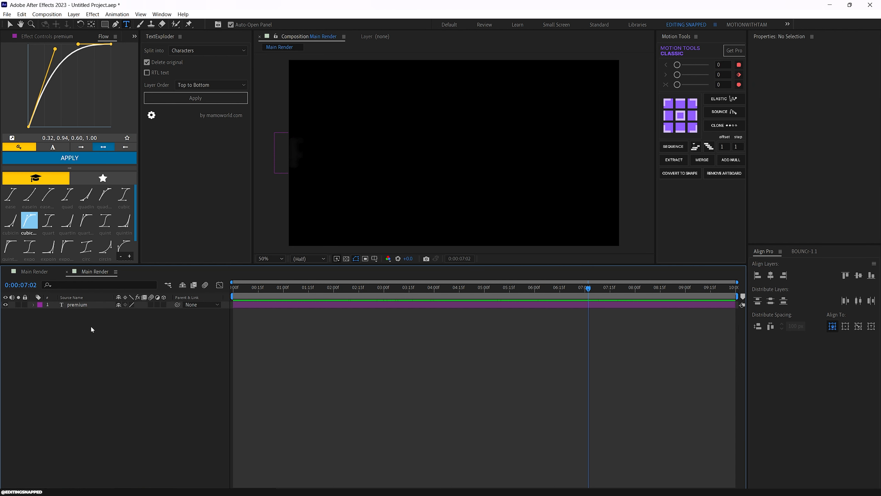
# - Show the title at 0:00:02:01 and add a Gradient Overlay layer style to the premium layer
pyautogui.moveTo(284, 297); pyautogui.dragTo(335, 297)
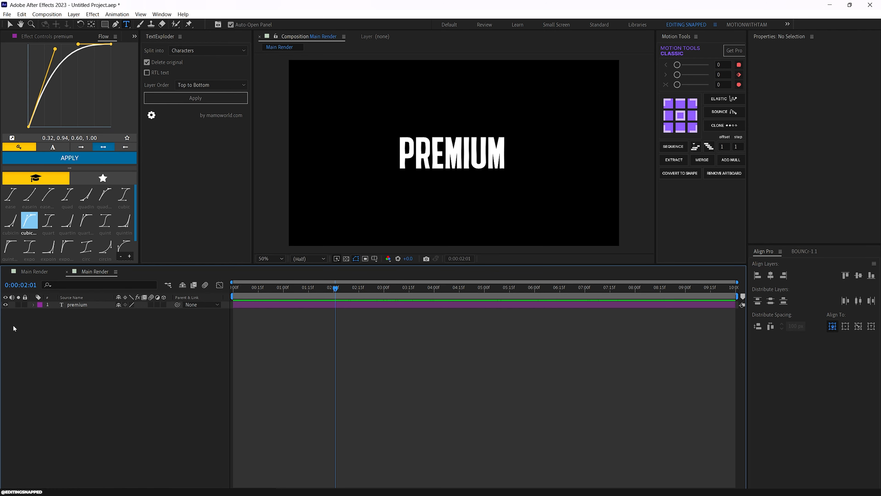
pyautogui.click(78, 305)
pyautogui.rightClick(77, 305)
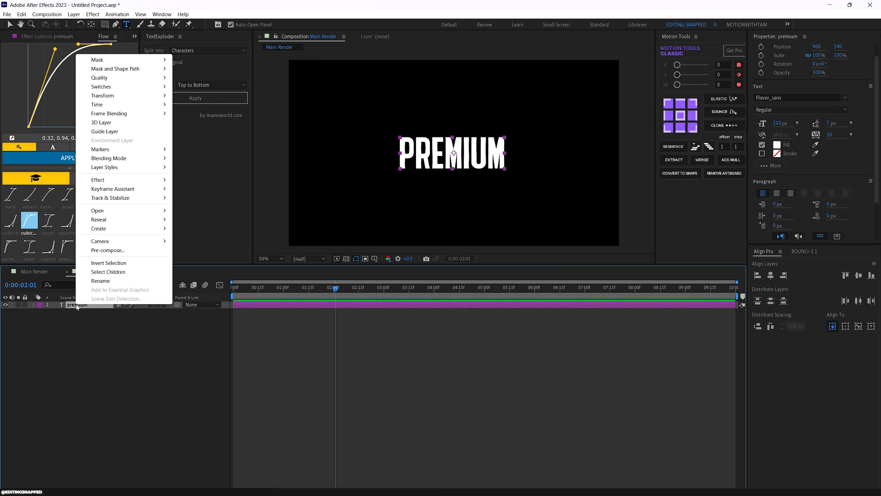
pyautogui.moveTo(109, 170)
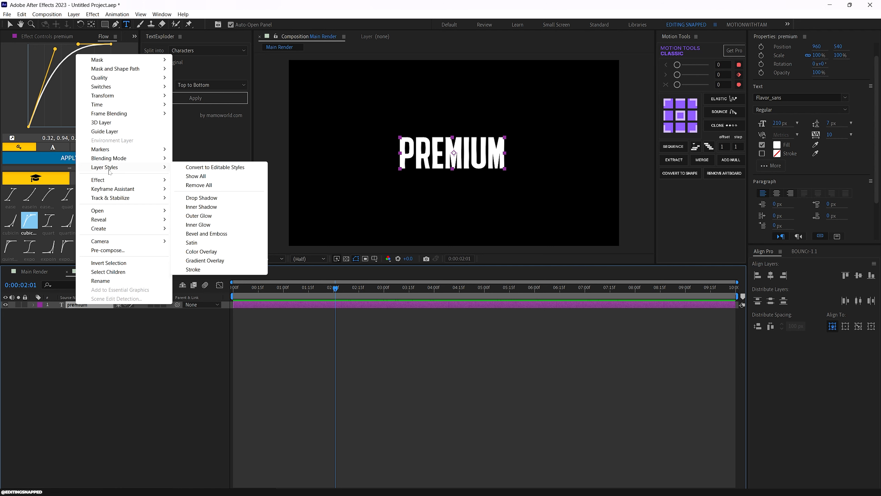
pyautogui.click(204, 261)
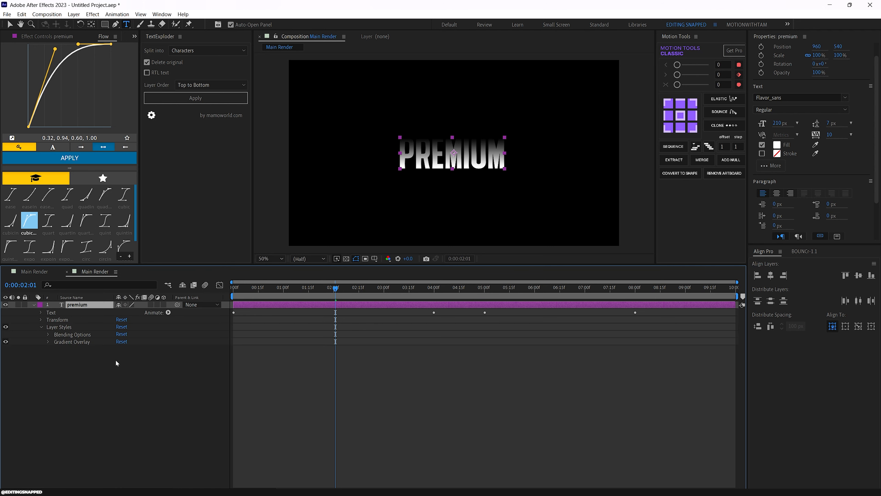
# - Edit the Gradient Overlay's colors at 0:00:01:00, setting the gradient's start stop to blue 0083FF
pyautogui.moveTo(297, 296); pyautogui.dragTo(284, 295)
pyautogui.click(48, 342)
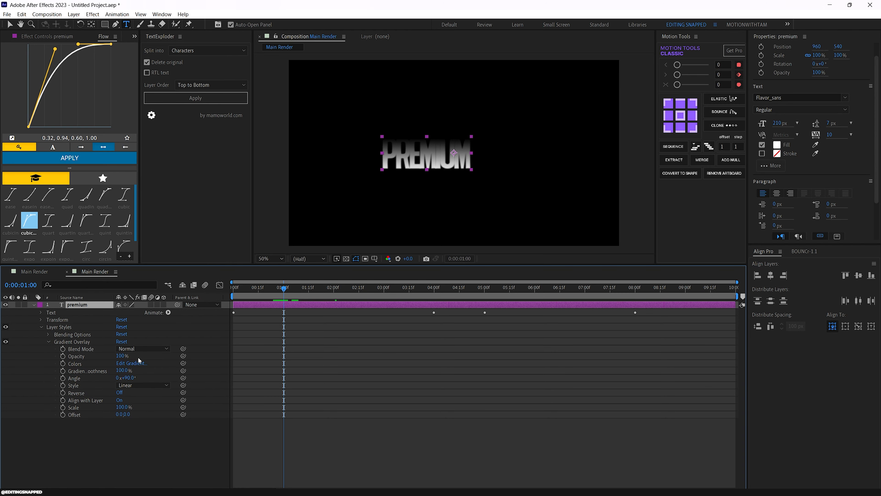
pyautogui.click(132, 363)
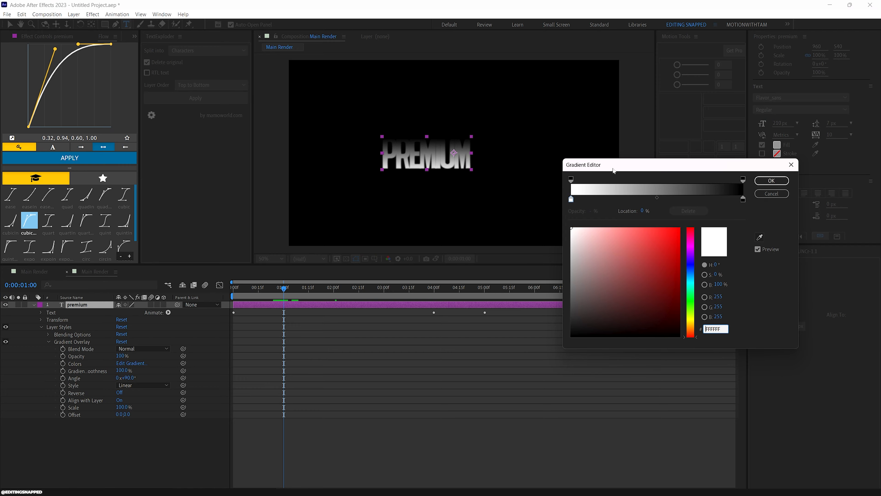
pyautogui.moveTo(623, 165); pyautogui.dragTo(603, 151)
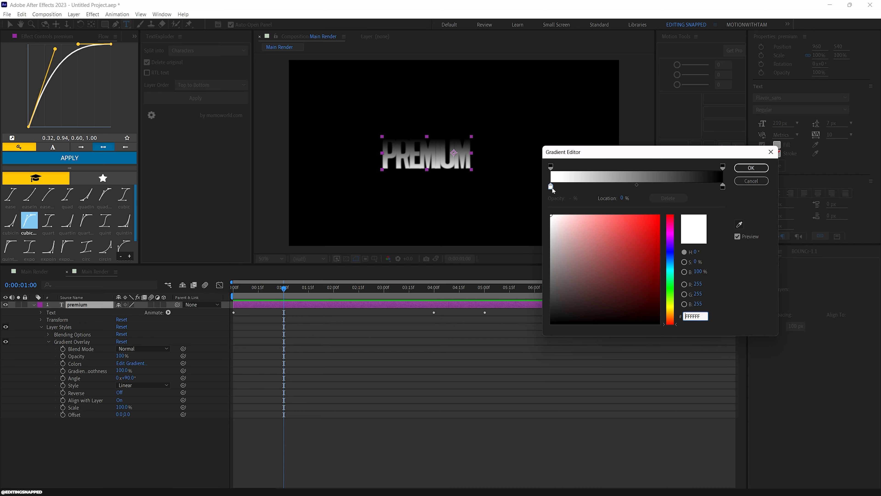
pyautogui.moveTo(611, 155); pyautogui.dragTo(612, 143)
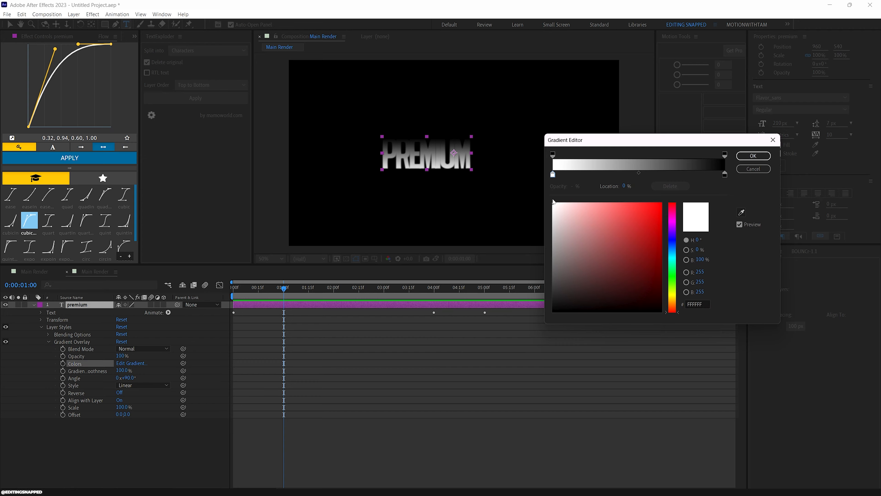
pyautogui.moveTo(554, 203); pyautogui.dragTo(662, 203)
pyautogui.moveTo(672, 239); pyautogui.dragTo(673, 250)
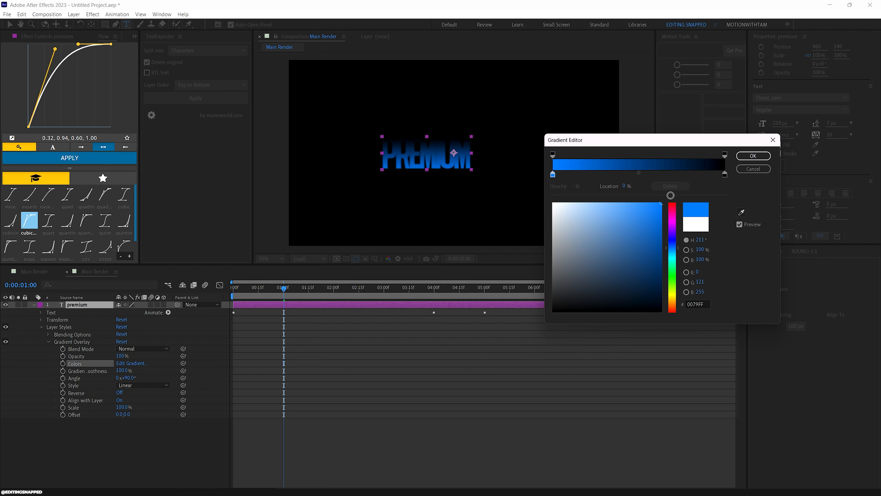
pyautogui.moveTo(674, 251); pyautogui.dragTo(674, 251)
# - Change the gradient's black end stop to a light purple, about DDA1FF
pyautogui.click(725, 174)
pyautogui.moveTo(673, 229); pyautogui.dragTo(672, 227)
pyautogui.moveTo(564, 204); pyautogui.dragTo(593, 191)
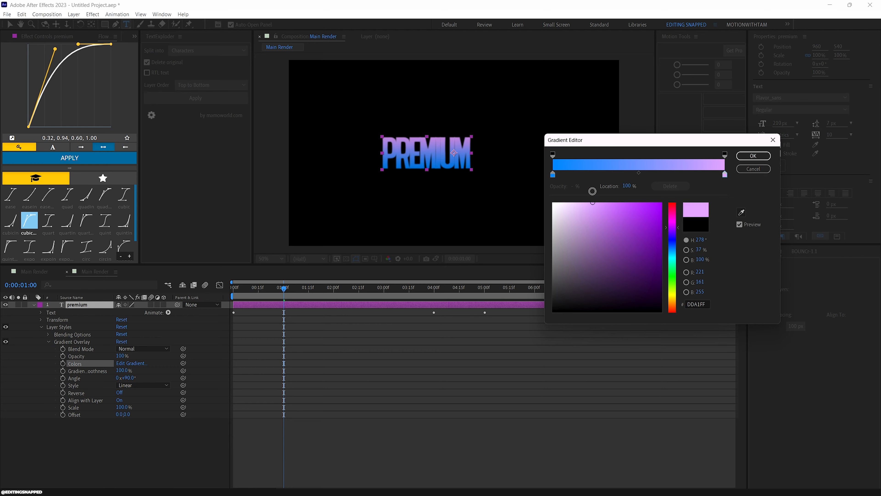
# - Add a deep blue 1C00FF color stop to the gradient and set its location to 30%
pyautogui.click(585, 175)
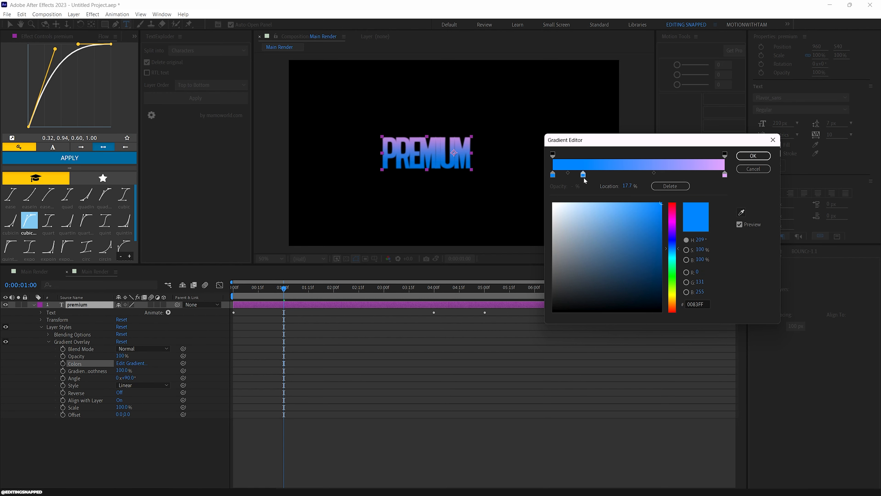
pyautogui.moveTo(673, 245); pyautogui.dragTo(673, 237)
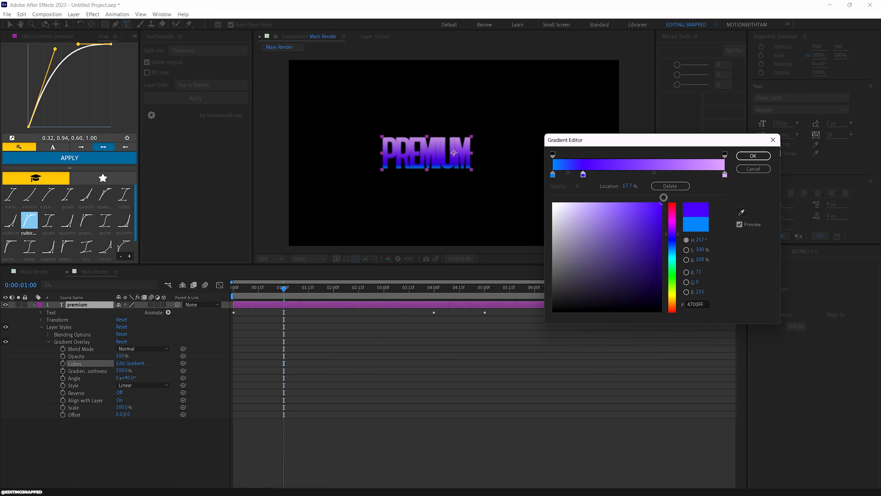
pyautogui.moveTo(674, 245)
pyautogui.mouseDown()
pyautogui.moveTo(674, 224)
pyautogui.moveTo(674, 240)
pyautogui.mouseUp()
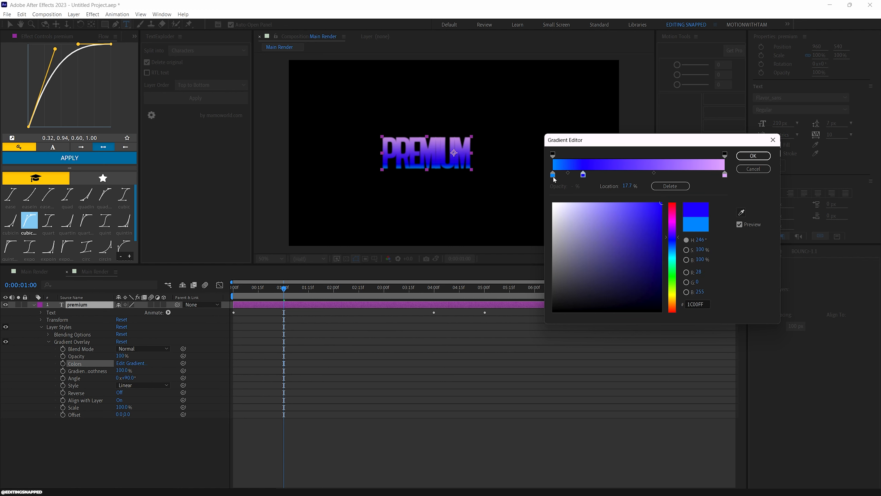
pyautogui.moveTo(583, 175); pyautogui.dragTo(610, 181)
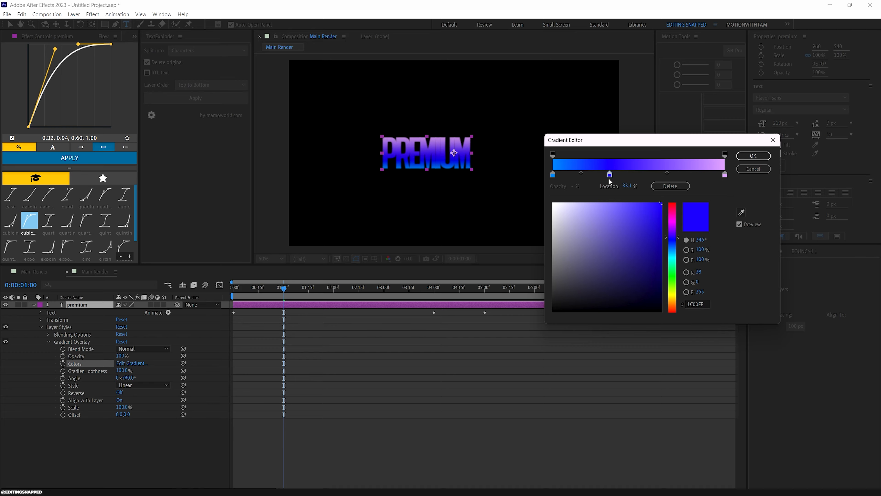
pyautogui.click(630, 190)
pyautogui.write('30')
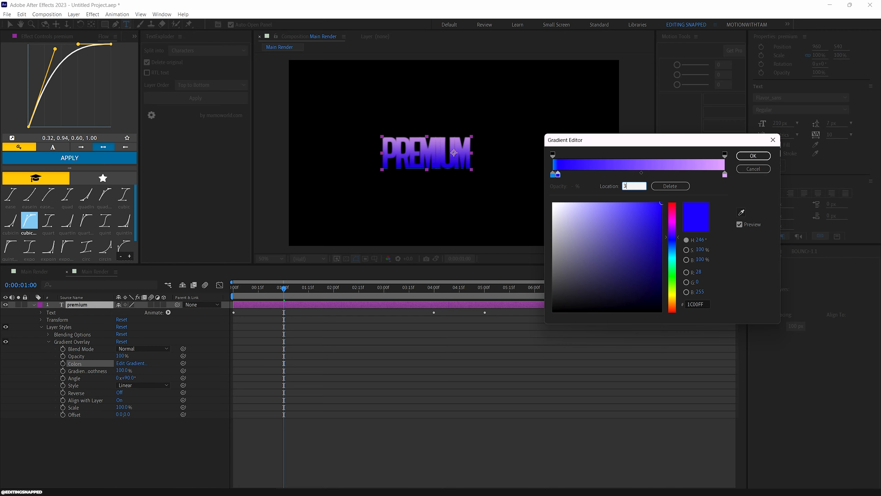
# - Add a violet B500FF color stop to the gradient and set its location to 70%
pyautogui.click(658, 174)
pyautogui.moveTo(657, 176); pyautogui.dragTo(663, 176)
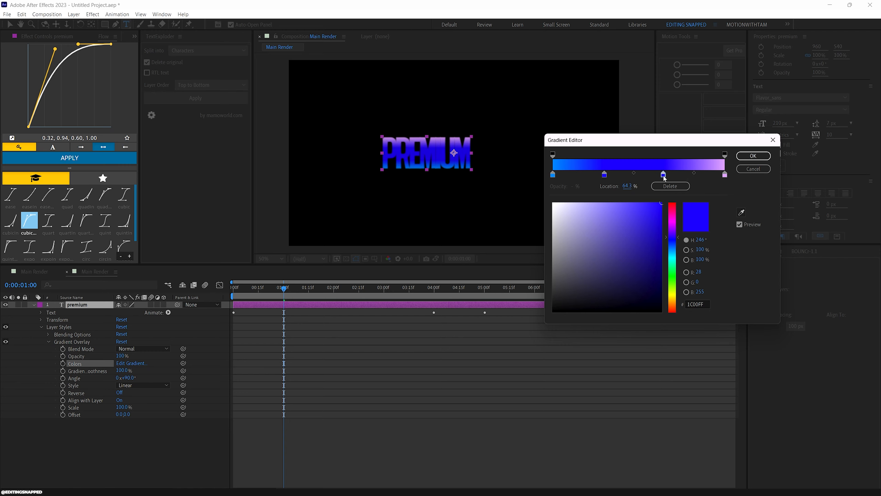
pyautogui.moveTo(670, 224); pyautogui.dragTo(677, 228)
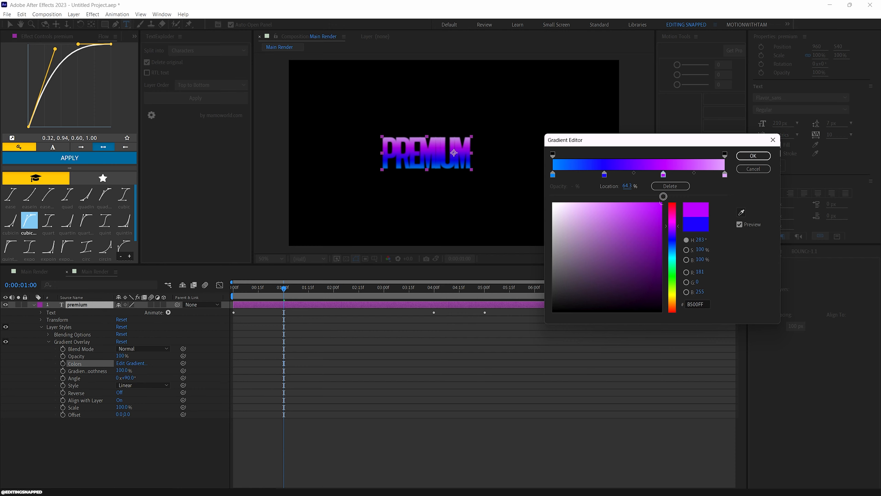
pyautogui.moveTo(665, 176); pyautogui.dragTo(673, 176)
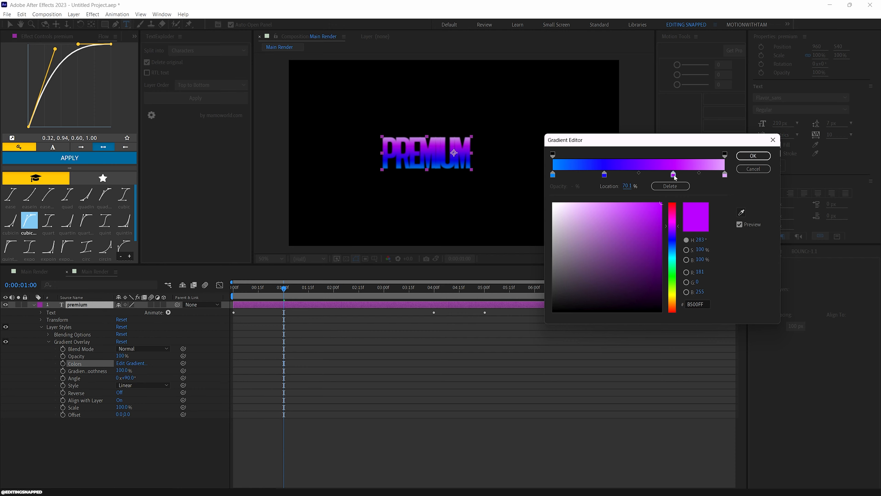
pyautogui.click(636, 188)
pyautogui.write('70')
# - Lighten the gradient's end stop to about E1AEFF and accept the gradient
pyautogui.click(553, 175)
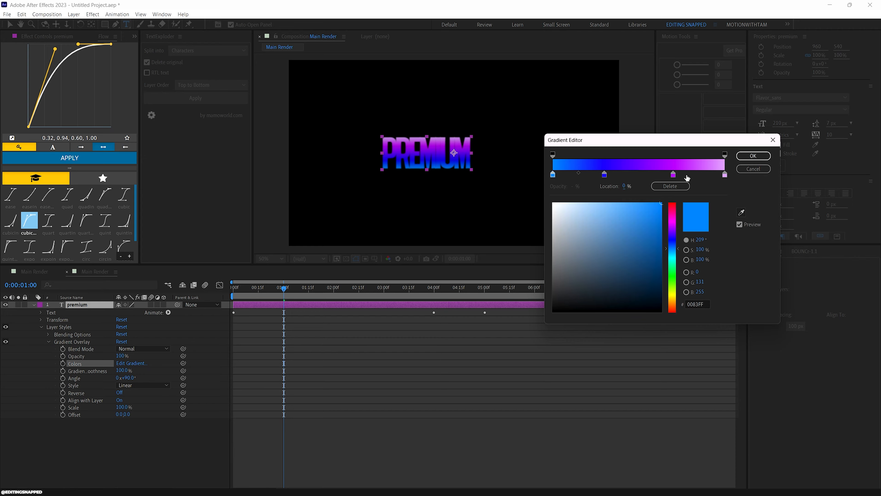
pyautogui.click(724, 175)
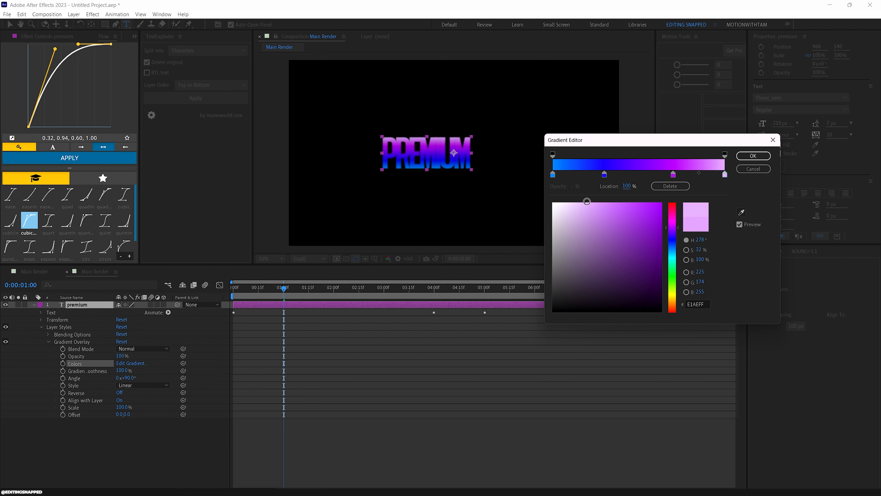
pyautogui.moveTo(588, 201)
pyautogui.mouseDown()
pyautogui.moveTo(610, 202)
pyautogui.moveTo(584, 202)
pyautogui.mouseUp()
pyautogui.click(753, 156)
# - Preview the gradient title, collapse and deselect the premium layer, and return to the first frame
pyautogui.press('space')
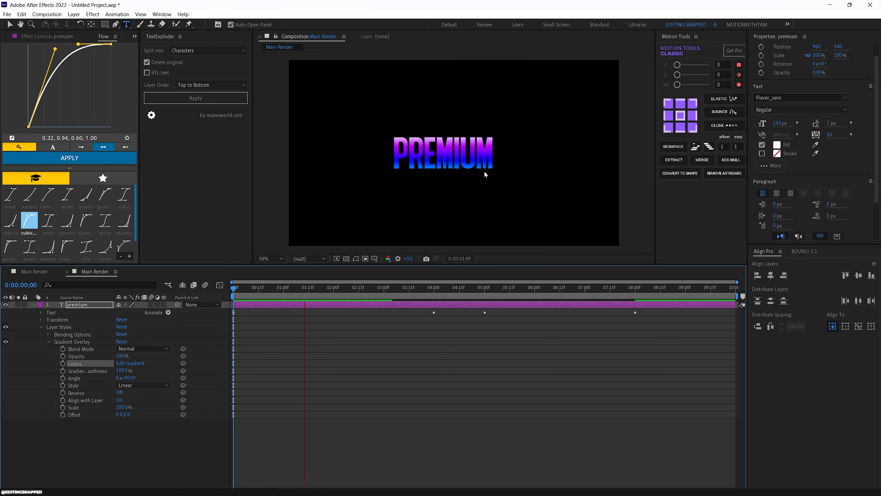
pyautogui.press('space')
pyautogui.click(83, 306)
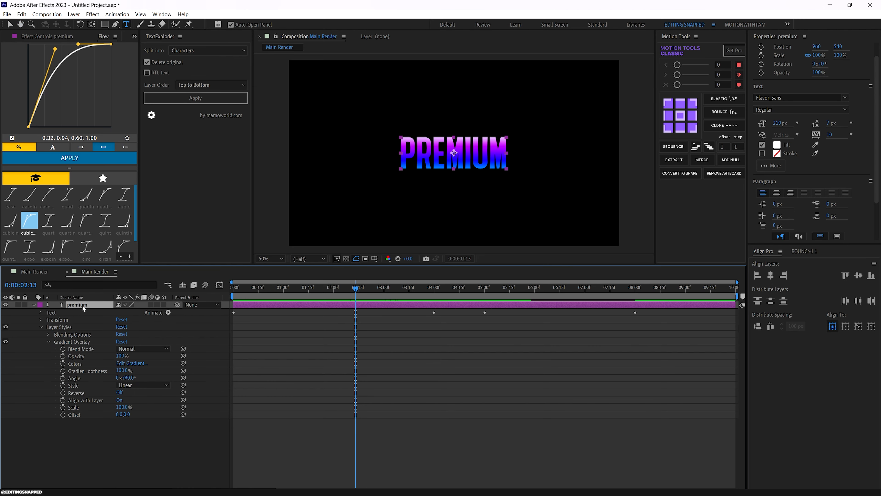
pyautogui.press('u')
pyautogui.press('u')
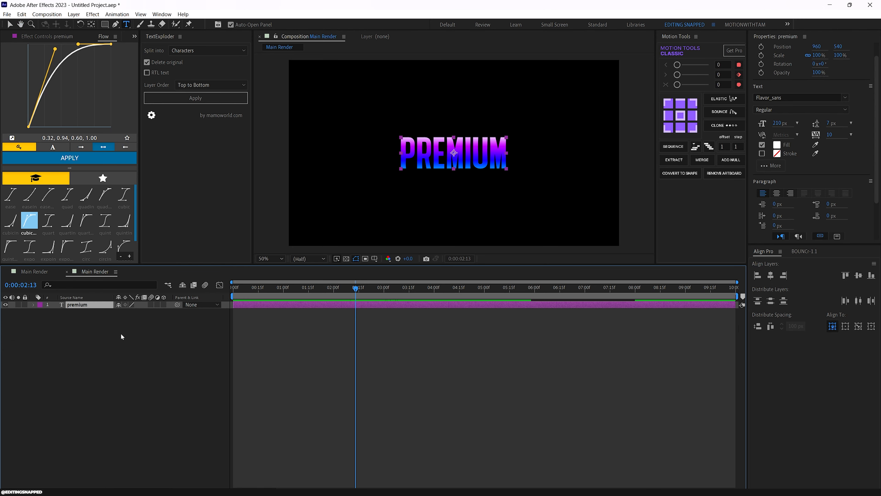
pyautogui.click(122, 335)
pyautogui.press('Home')
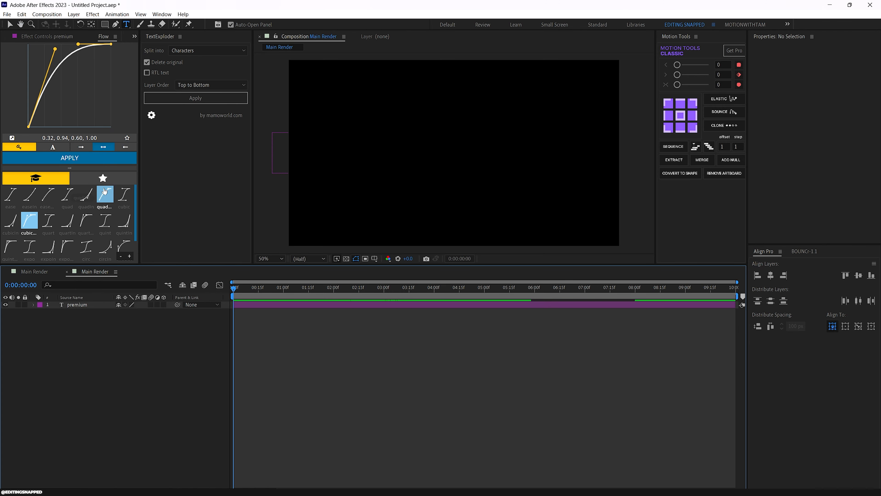
# - Create a new adjustment layer above the premium text and display layer names instead of source names in the timeline
pyautogui.click(72, 15)
pyautogui.moveTo(75, 29)
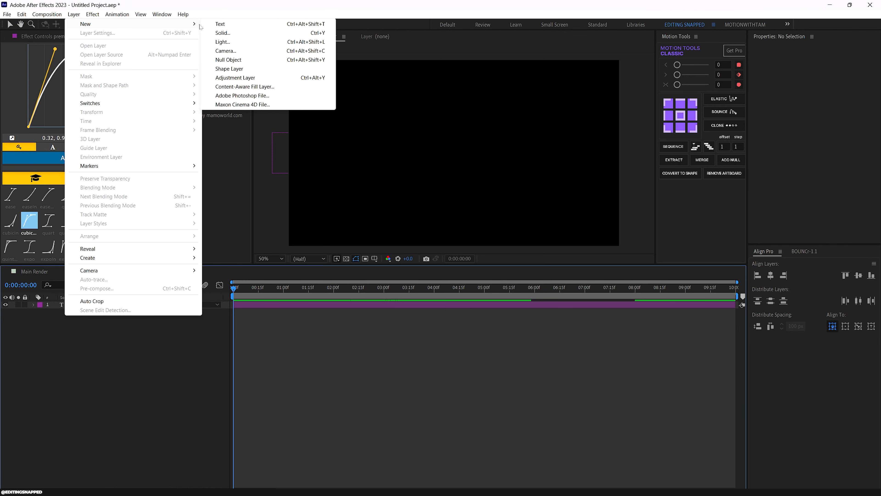
pyautogui.click(238, 80)
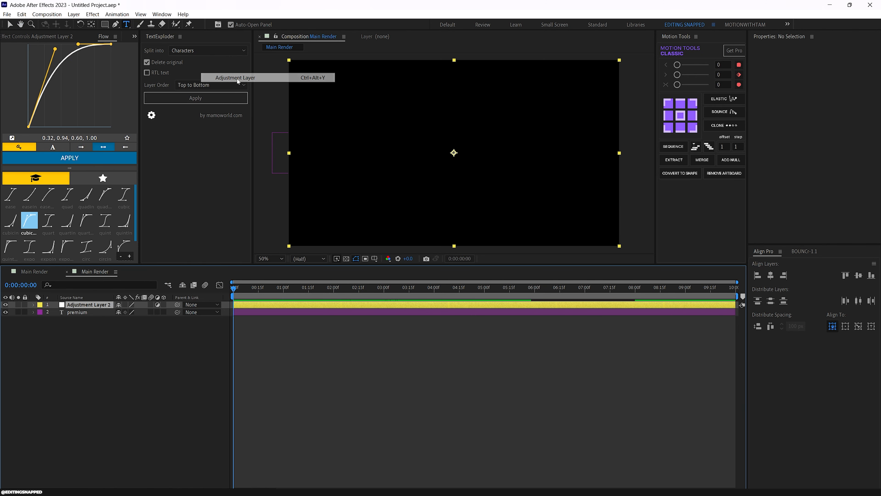
pyautogui.click(84, 297)
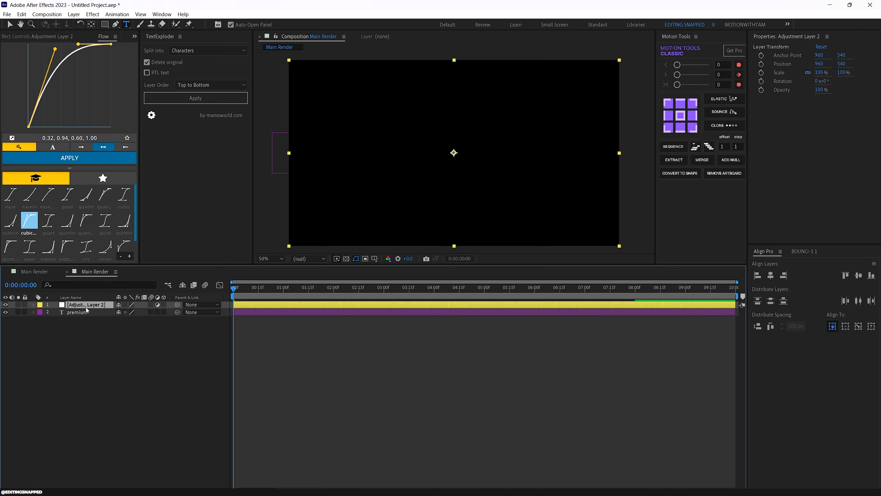
# - Apply the Noise effect to the adjustment layer with Amount of Noise at 5% and Use Color Noise off
pyautogui.hotkey('ctrl', 'space')
pyautogui.write('noise')
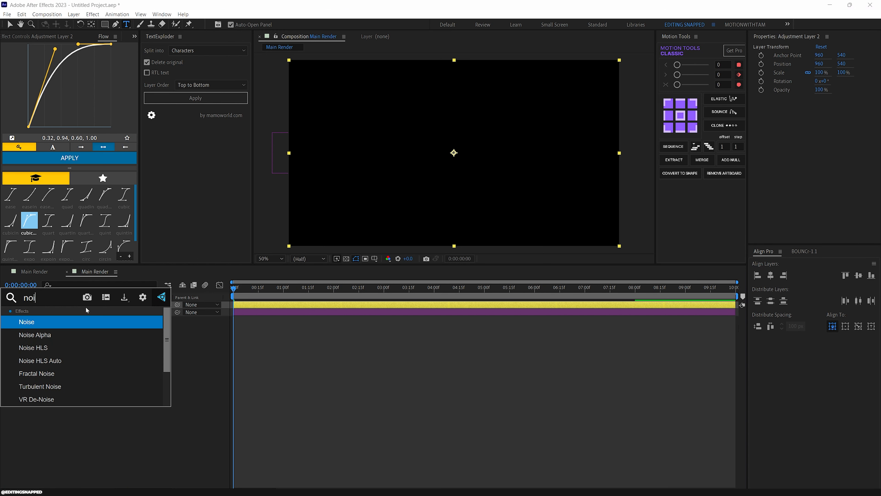
pyautogui.press('Return')
pyautogui.press('v')
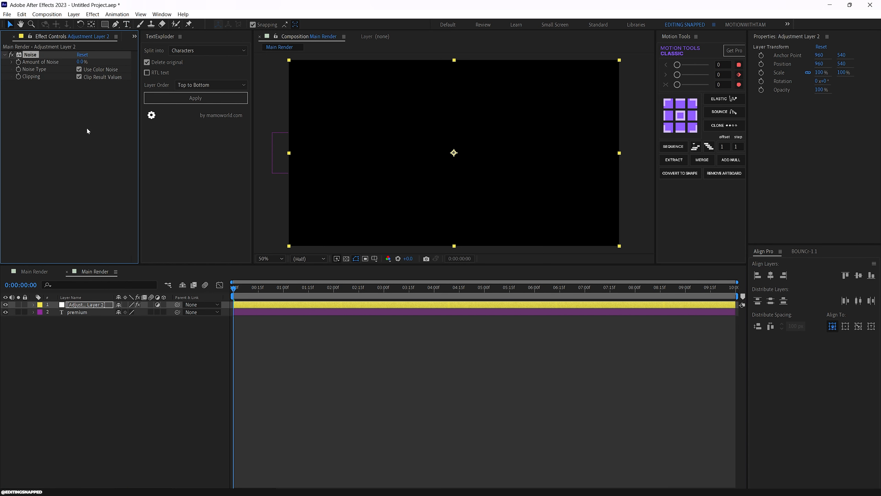
pyautogui.click(82, 62)
pyautogui.write('5')
pyautogui.press('Return')
# - Examine the noise on the title up close at 0:00:02:07, then return to the first frame and select the adjustment layer
pyautogui.moveTo(245, 293); pyautogui.dragTo(346, 294)
pyautogui.scroll(4, 452, 166)
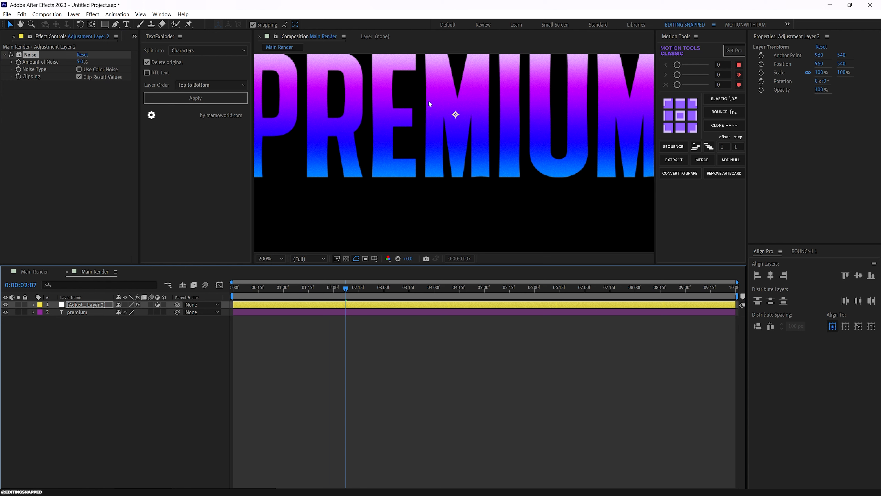
pyautogui.scroll(-4, 332, 215)
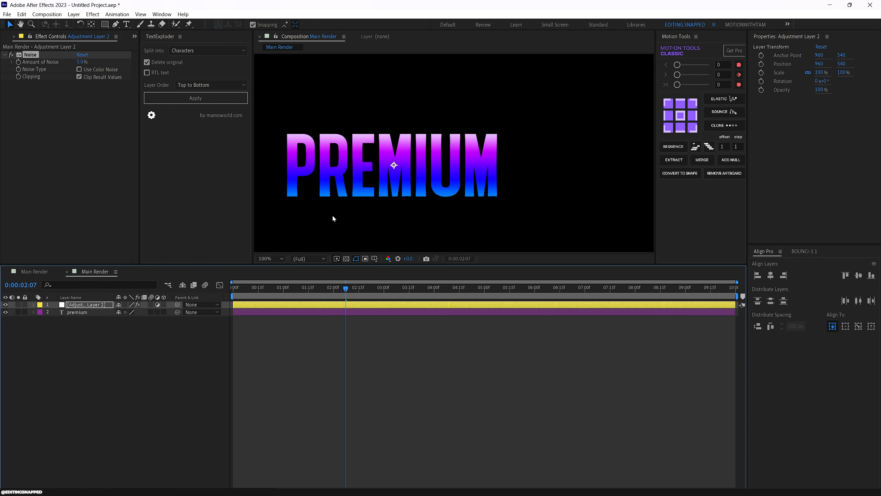
pyautogui.press('h')
pyautogui.moveTo(405, 192); pyautogui.dragTo(499, 156)
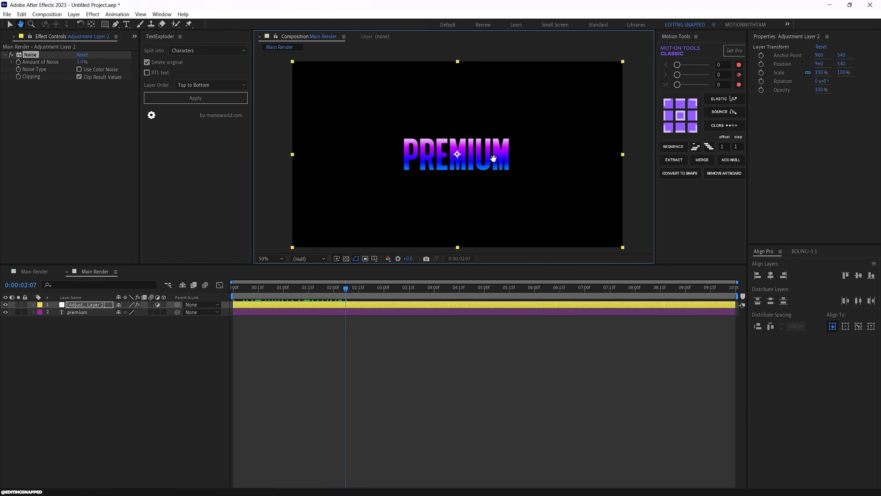
pyautogui.press('v')
pyautogui.moveTo(346, 291); pyautogui.dragTo(230, 295)
pyautogui.click(114, 337)
pyautogui.click(83, 305)
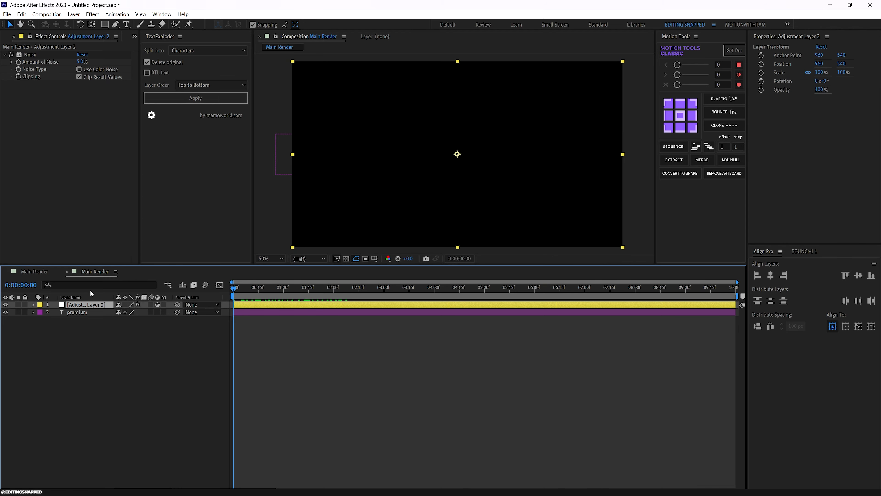
# - Apply the Deep Glow effect to the premium text layer
pyautogui.click(87, 333)
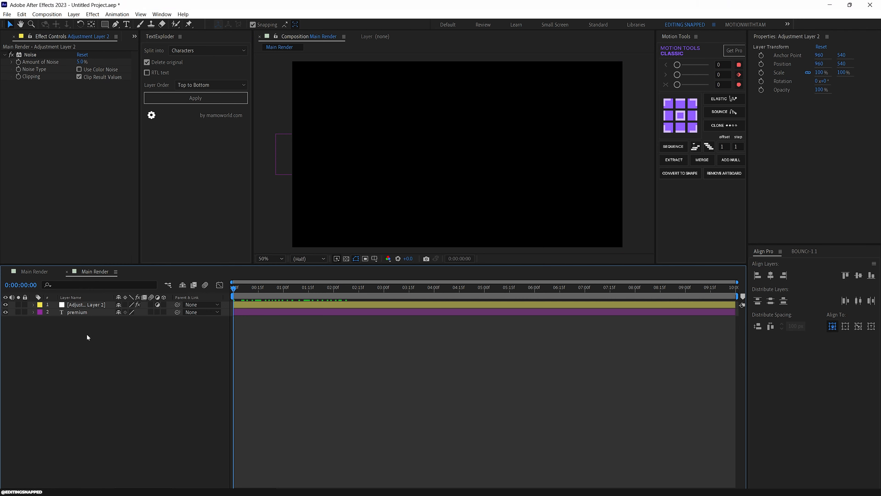
pyautogui.click(77, 312)
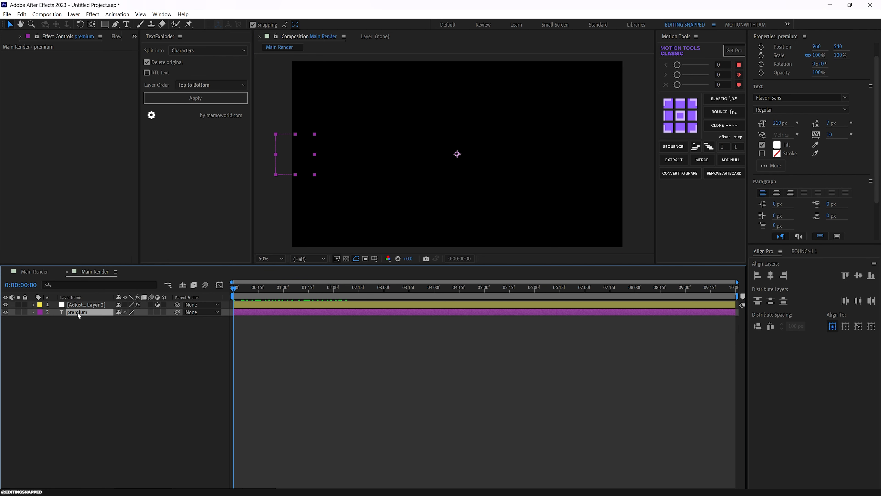
pyautogui.hotkey('ctrl', 'space')
pyautogui.write('d')
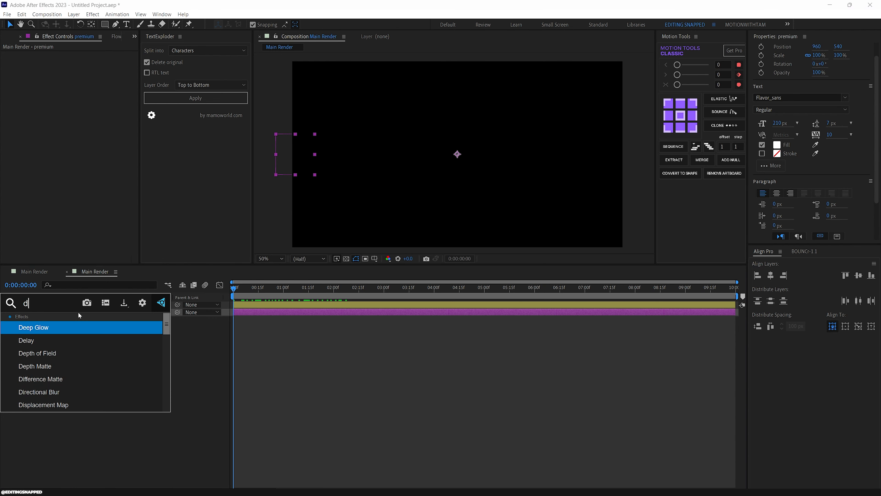
pyautogui.write('eep')
pyautogui.press('Return')
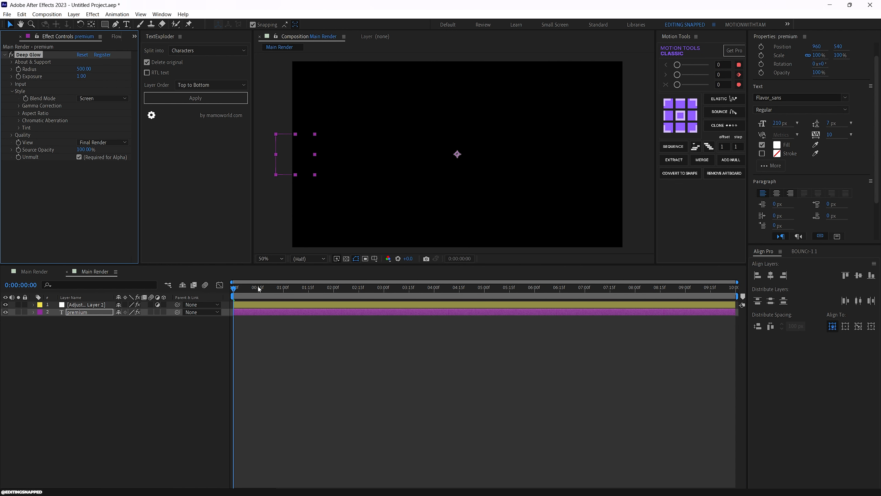
# - At 0:00:01:15, reduce the Deep Glow radius on the premium text to 20
pyautogui.moveTo(259, 289); pyautogui.dragTo(308, 289)
pyautogui.moveTo(85, 70); pyautogui.dragTo(16, 73)
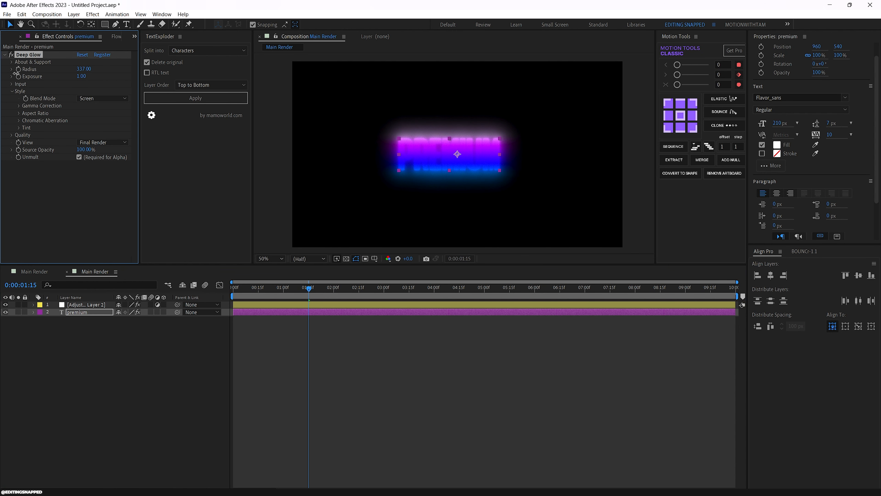
pyautogui.moveTo(90, 71); pyautogui.dragTo(28, 72)
pyautogui.click(84, 69)
pyautogui.write('20')
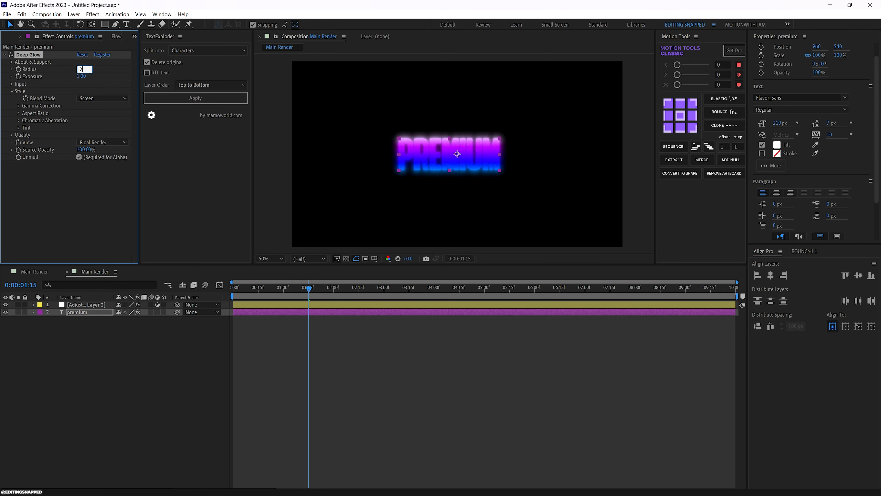
pyautogui.press('Return')
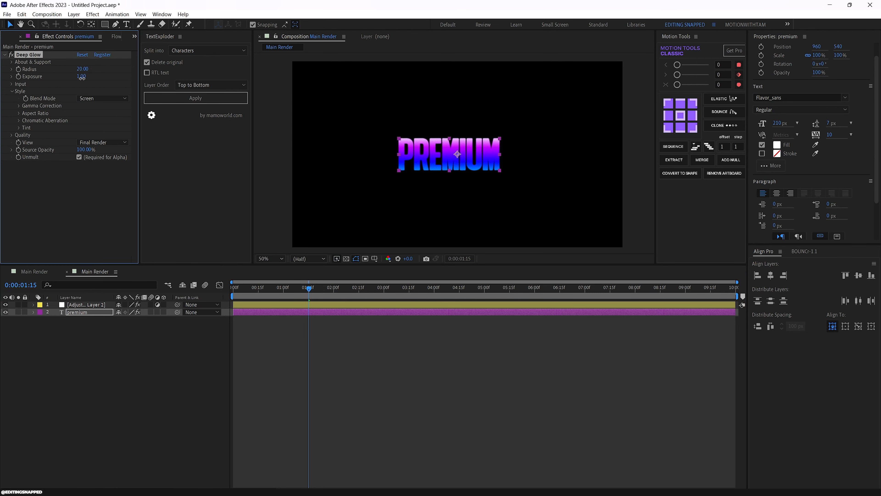
# - Set the Deep Glow exposure to 0.1 and its radius to 100
pyautogui.click(82, 76)
pyautogui.write('0.1')
pyautogui.press('Return')
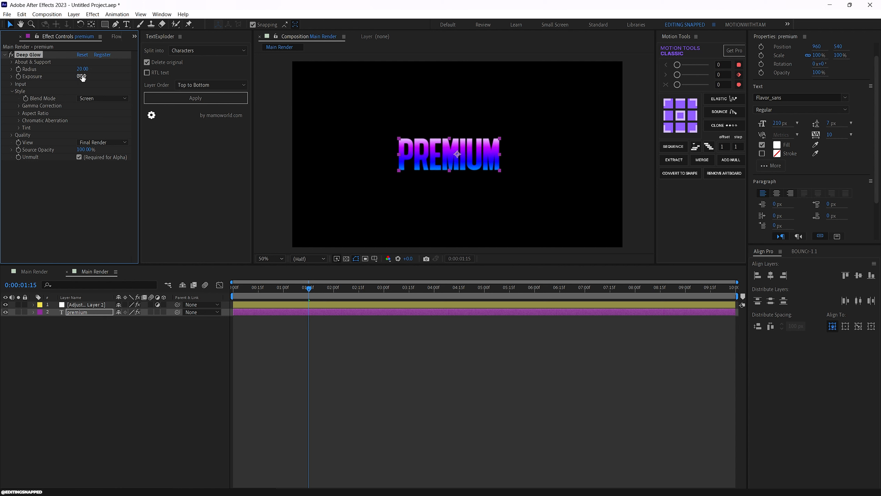
pyautogui.moveTo(86, 68); pyautogui.dragTo(116, 69)
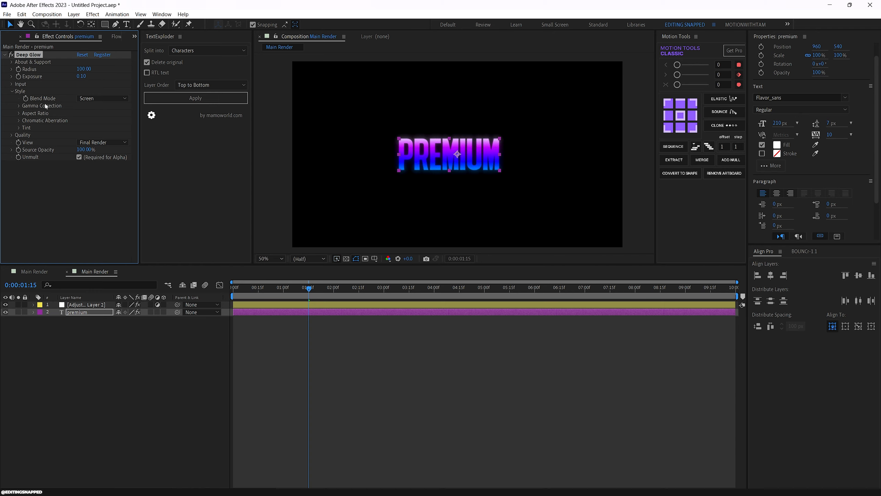
# - Set the Deep Glow blend mode to Add, inspect the glow on the title up close, and deselect the premium layer
pyautogui.click(100, 98)
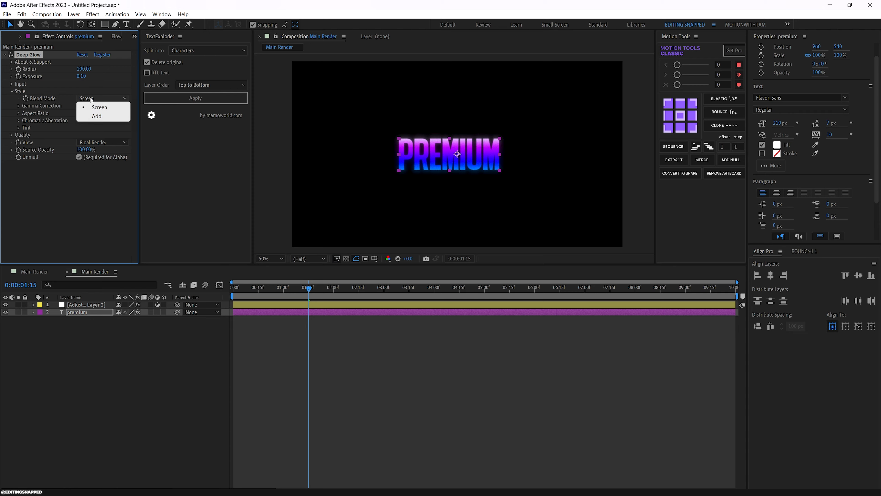
pyautogui.click(90, 117)
pyautogui.scroll(4, 495, 148)
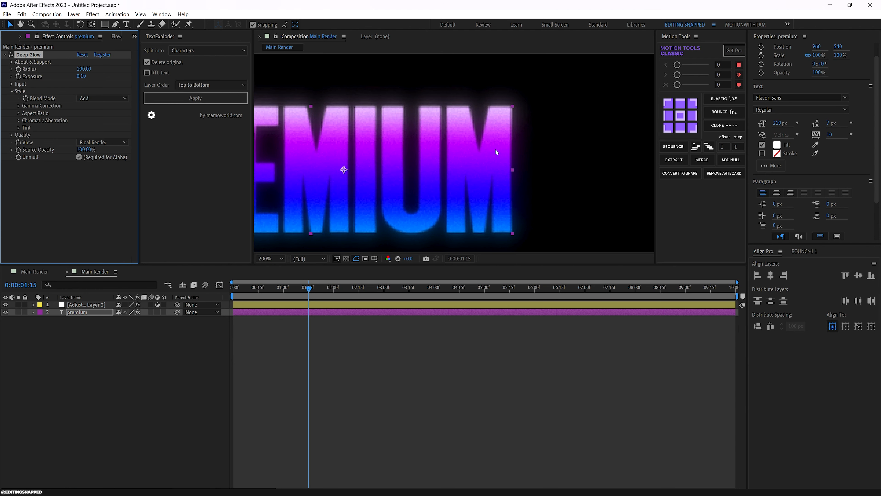
pyautogui.scroll(-4, 473, 157)
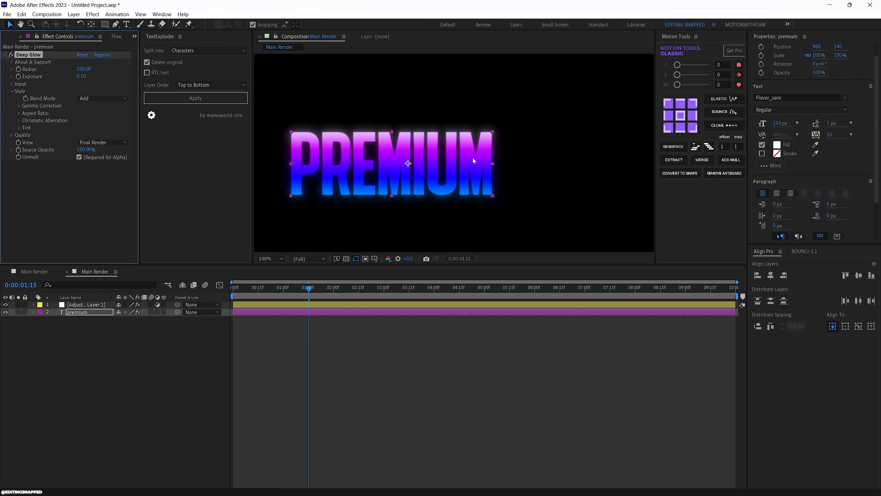
pyautogui.moveTo(471, 178); pyautogui.dragTo(492, 161)
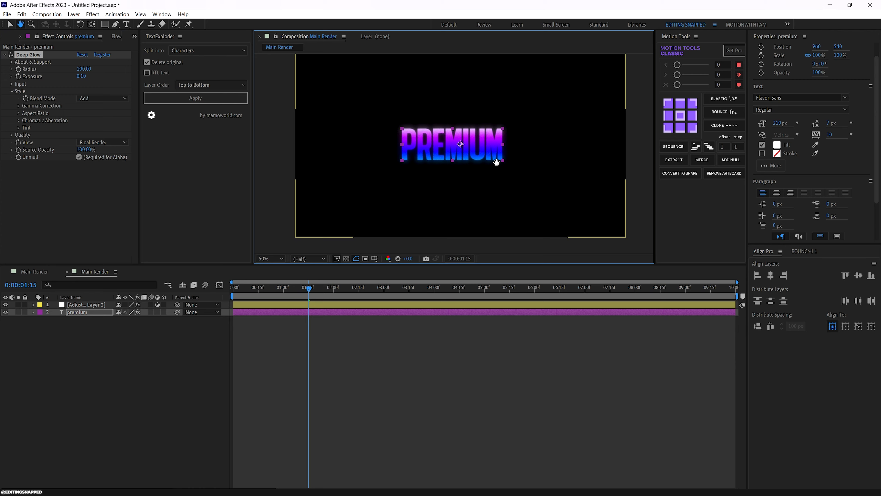
pyautogui.click(86, 344)
pyautogui.click(80, 314)
pyautogui.click(115, 323)
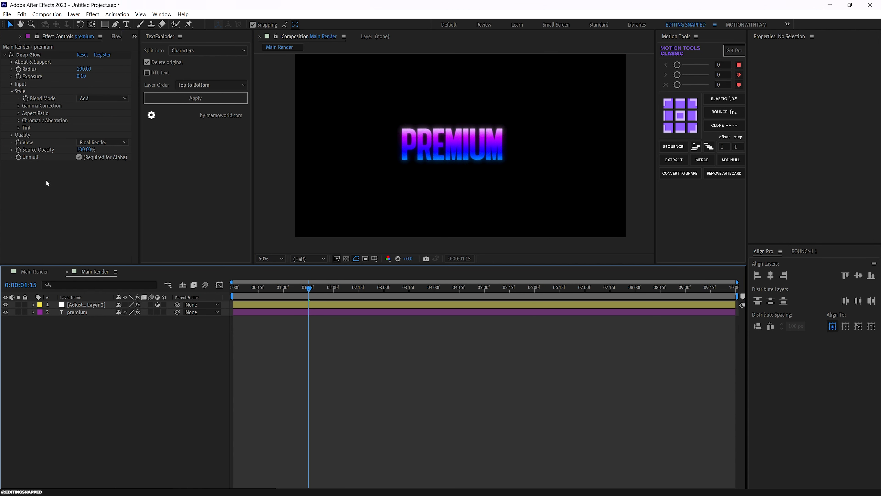
# - Check the BG layer's Gradient Ramp settings in the finished Main Render composition, and return to the working composition
pyautogui.click(37, 273)
pyautogui.click(78, 328)
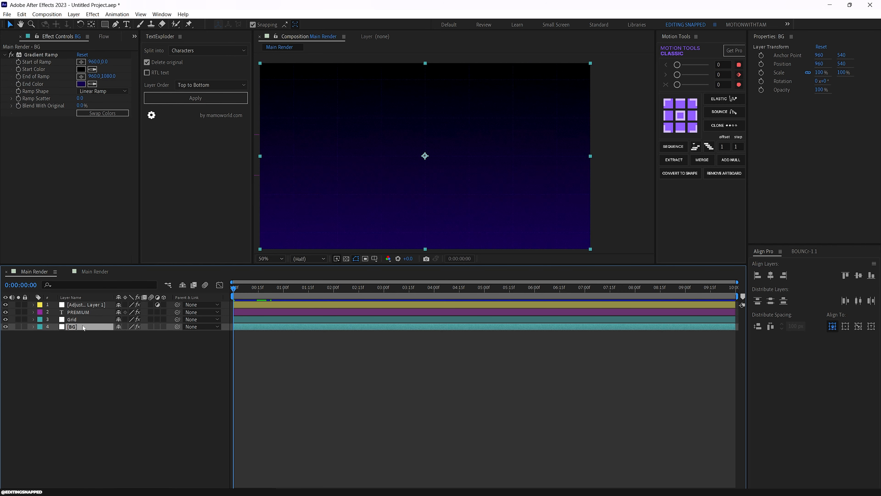
pyautogui.click(94, 270)
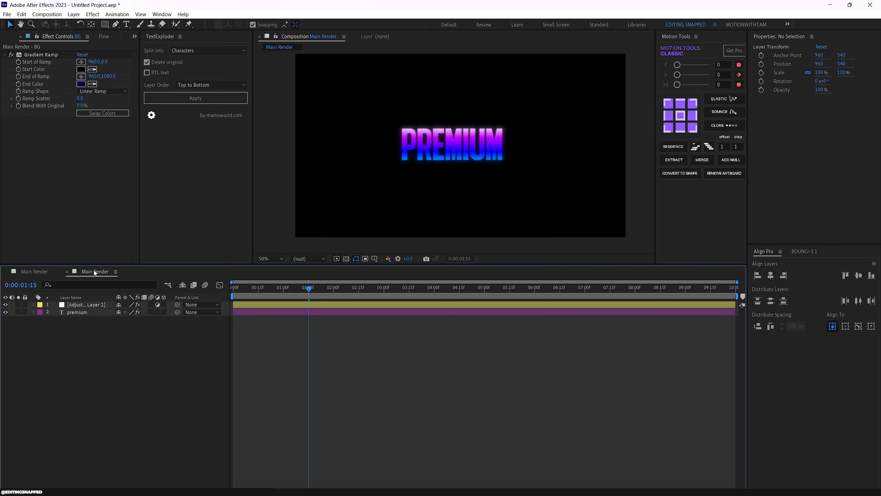
# - Create a white 1920 x 1080 px solid named BG, place it beneath the premium text layer, and return to the first frame
pyautogui.click(72, 16)
pyautogui.moveTo(198, 23)
pyautogui.click(220, 35)
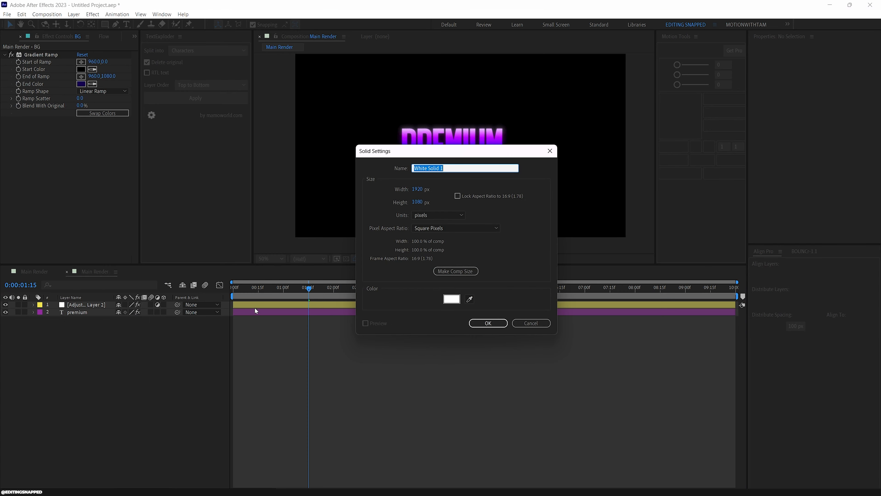
pyautogui.write('BG')
pyautogui.click(452, 299)
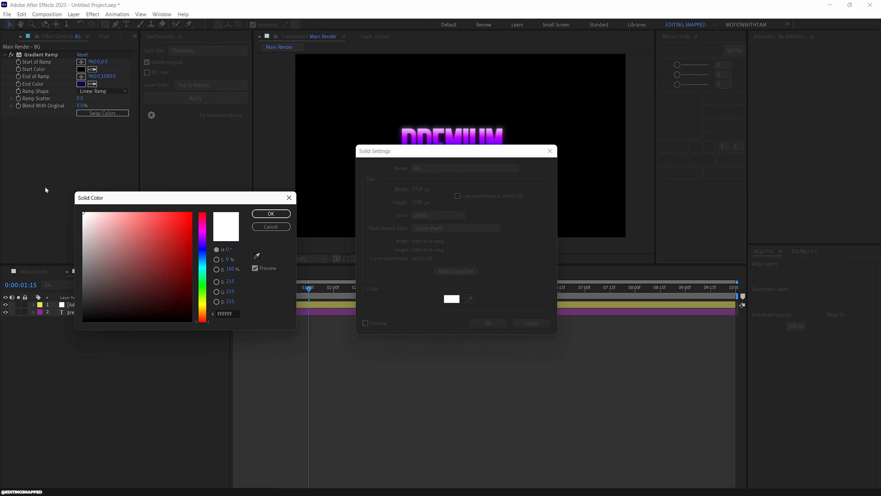
pyautogui.click(271, 213)
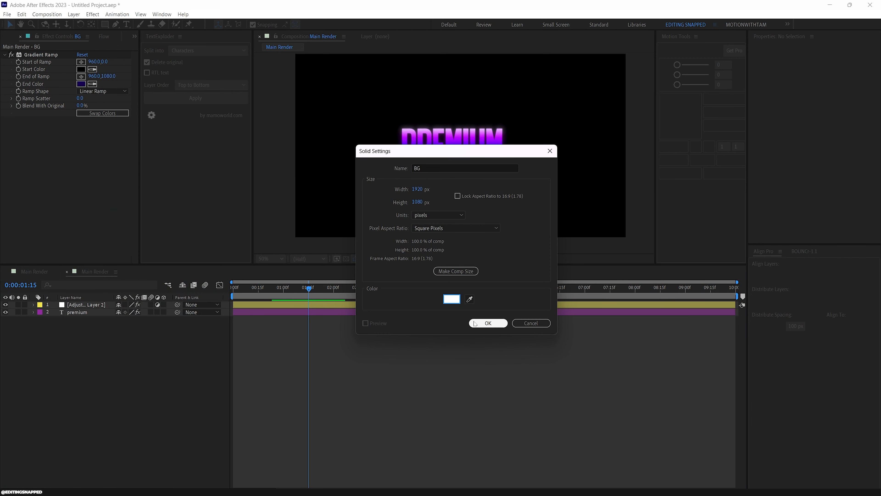
pyautogui.click(488, 323)
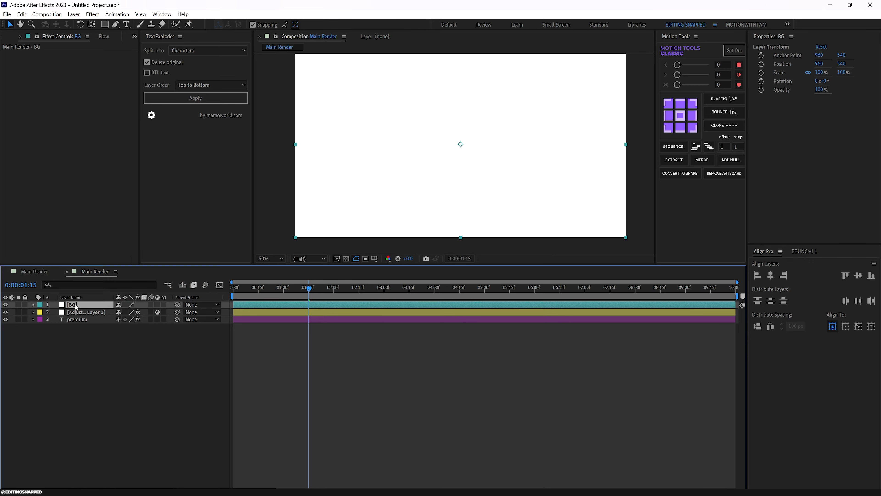
pyautogui.moveTo(77, 307); pyautogui.dragTo(77, 346)
pyautogui.press('Home')
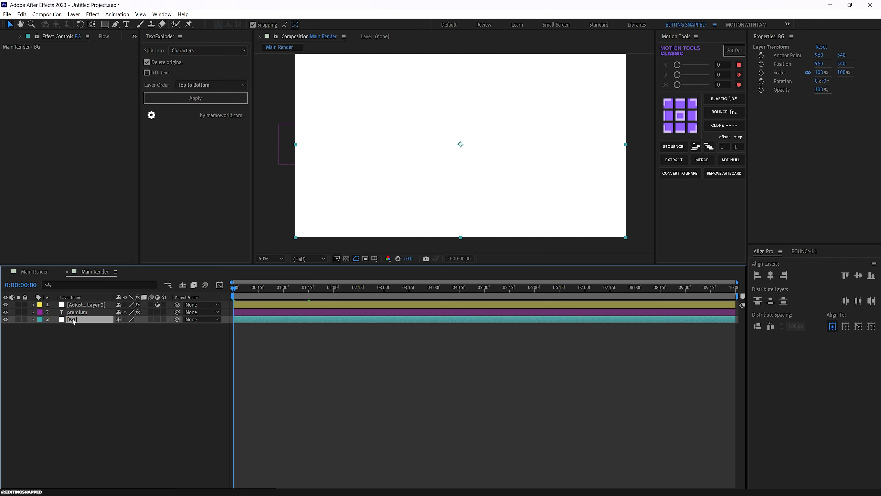
# - Apply the Gradient Ramp effect to the BG solid
pyautogui.hotkey('ctrl', 'space')
pyautogui.write('grad')
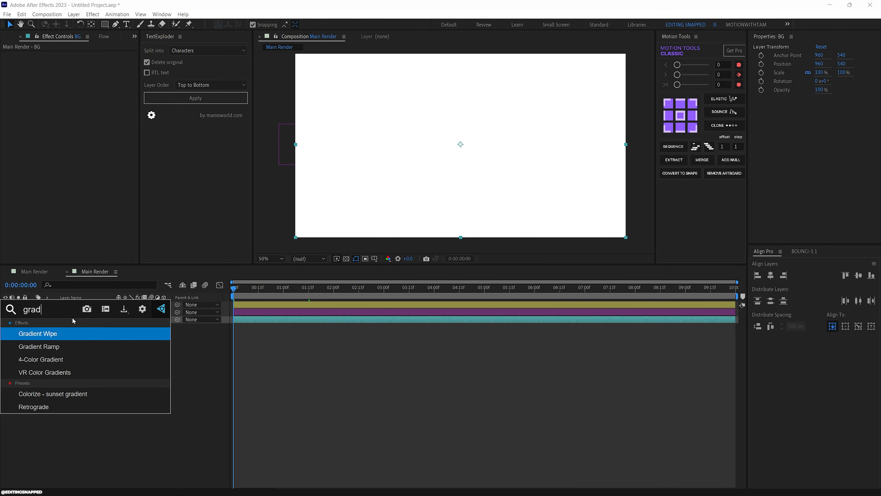
pyautogui.press('Down')
pyautogui.press('Return')
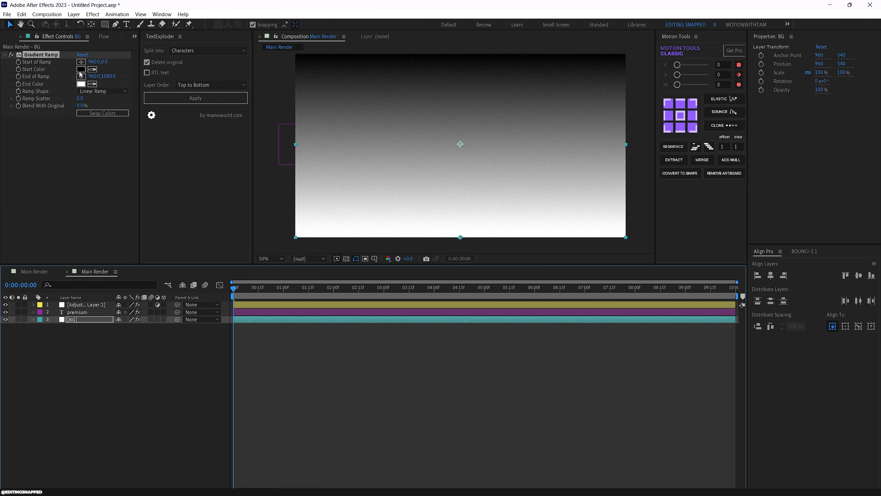
# - Change the end color of the BG layer's Gradient Ramp to a very dark blue-purple
pyautogui.click(81, 84)
pyautogui.click(191, 213)
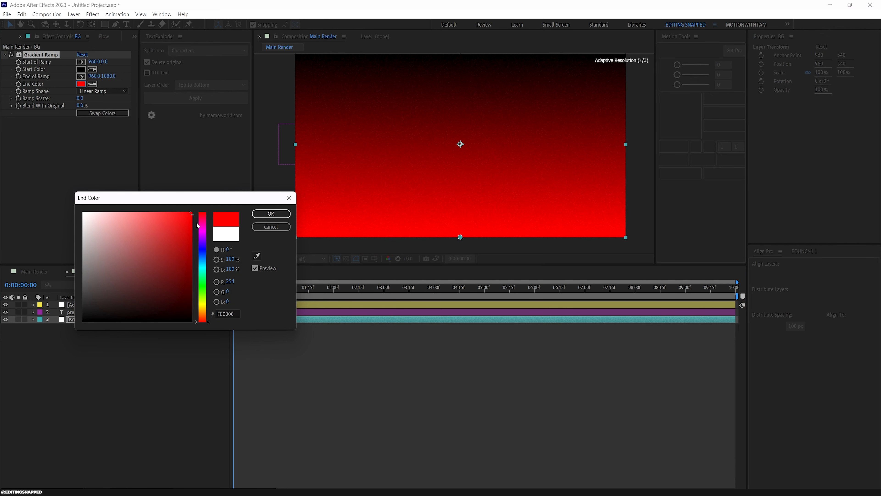
pyautogui.moveTo(196, 222); pyautogui.dragTo(206, 249)
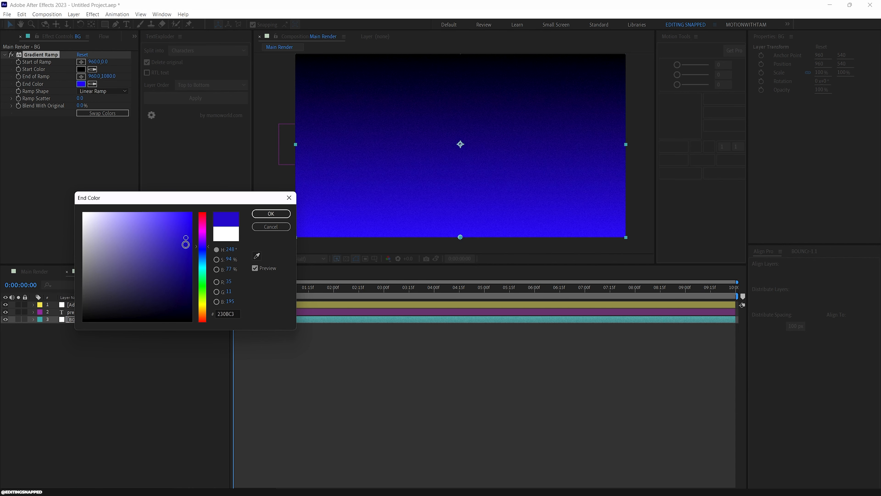
pyautogui.moveTo(192, 288)
pyautogui.mouseDown()
pyautogui.moveTo(193, 301)
pyautogui.moveTo(191, 287)
pyautogui.mouseUp()
pyautogui.moveTo(203, 247); pyautogui.dragTo(204, 245)
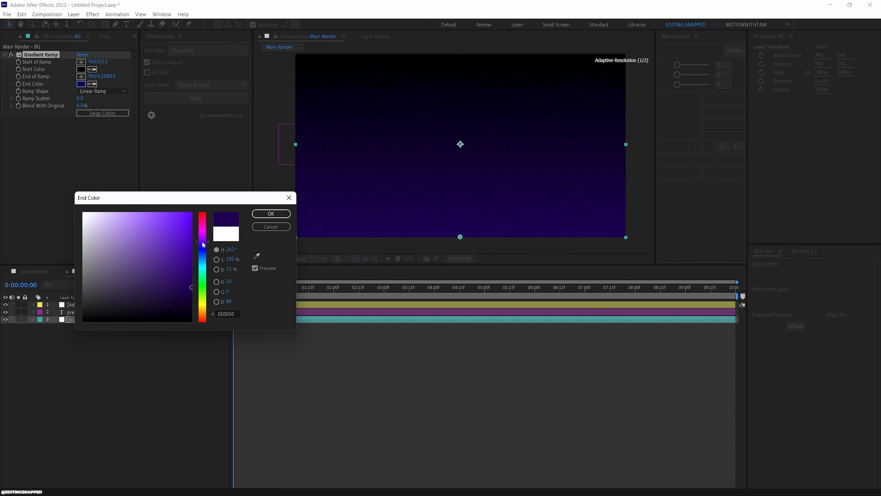
pyautogui.moveTo(193, 286); pyautogui.dragTo(191, 295)
pyautogui.click(268, 214)
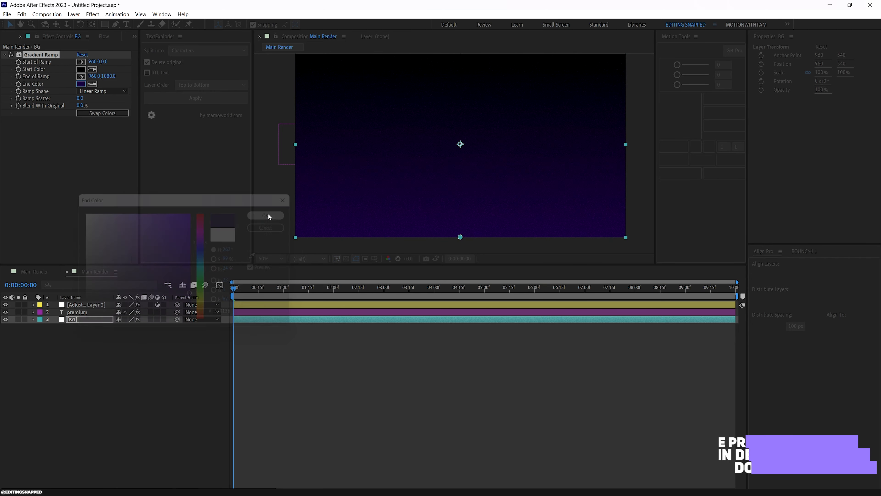
# - Preview the title over the background, turn on motion blur for the premium layer, and return to the first frame
pyautogui.press('space')
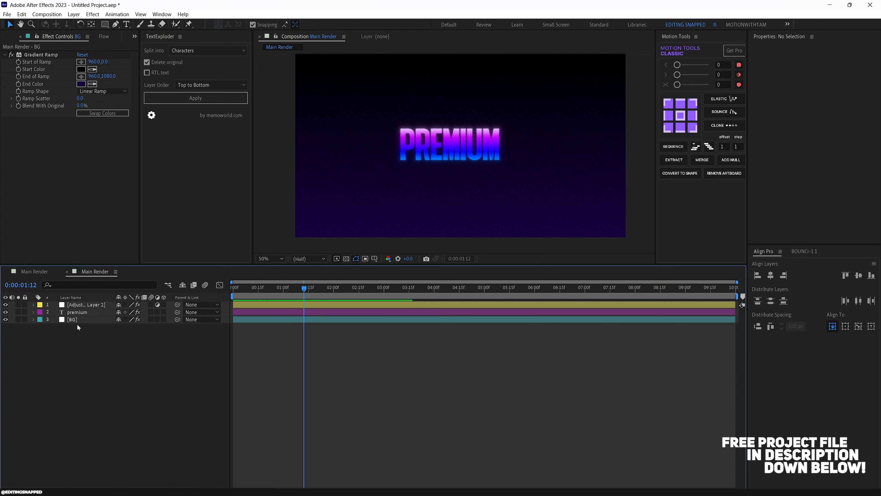
pyautogui.click(110, 312)
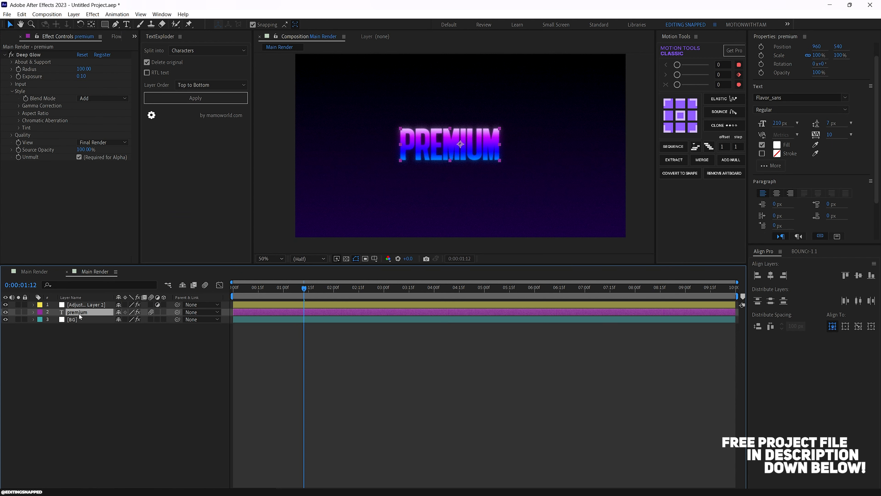
pyautogui.moveTo(295, 293); pyautogui.dragTo(58, 301)
pyautogui.click(68, 350)
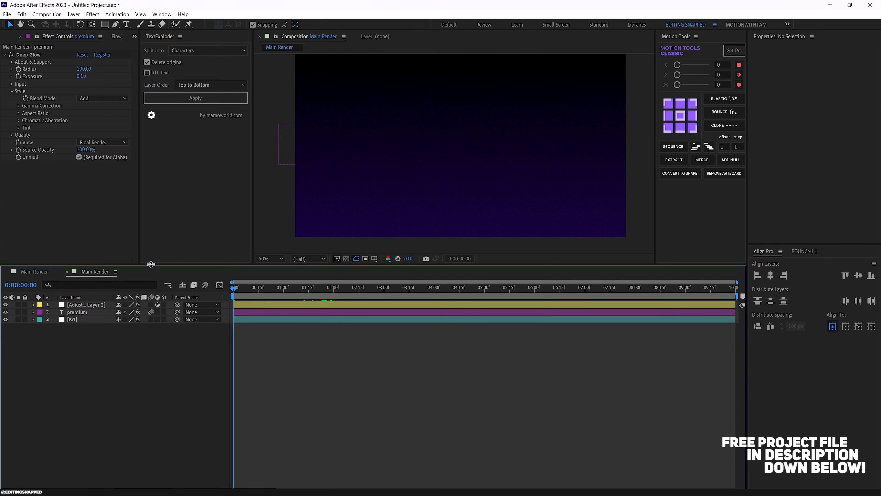
pyautogui.moveTo(151, 265); pyautogui.dragTo(151, 315)
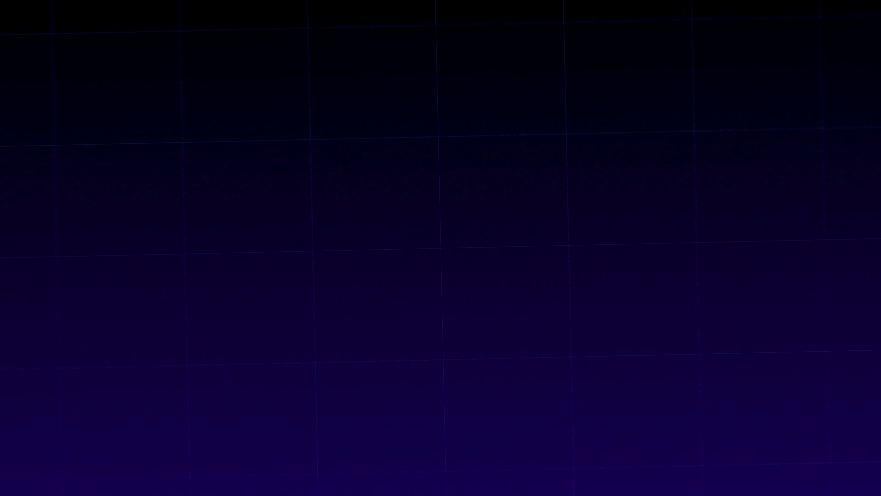